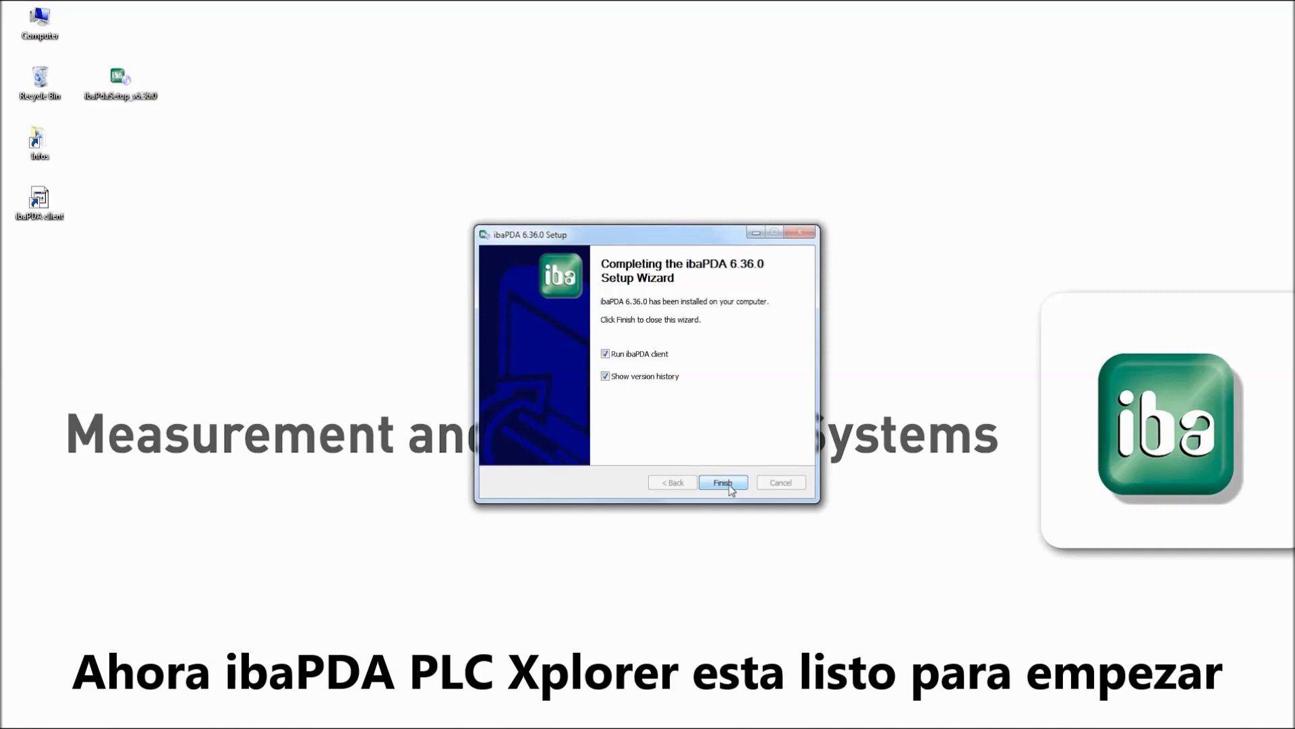
Step: Close the completed setup wizard and add an S7-Xplorer module named Tutorial in the I/O Manager
left_click(728, 483)
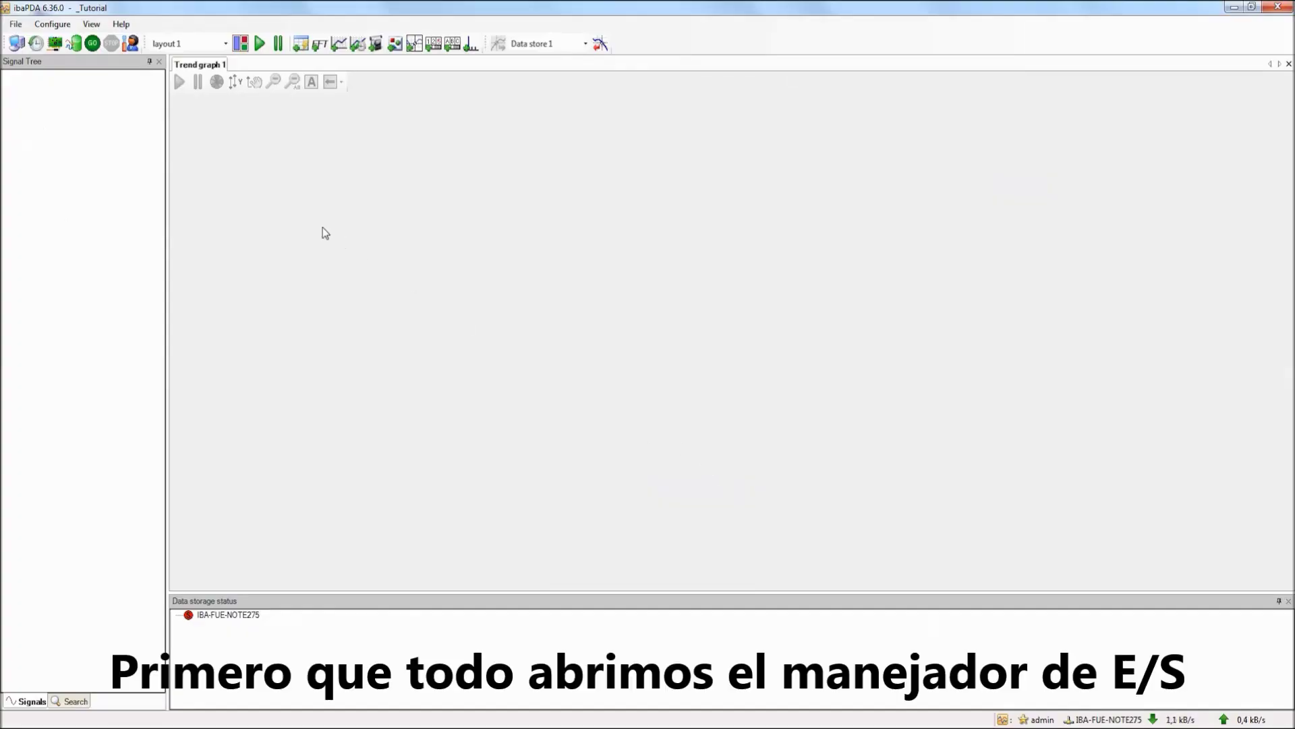
left_click(54, 43)
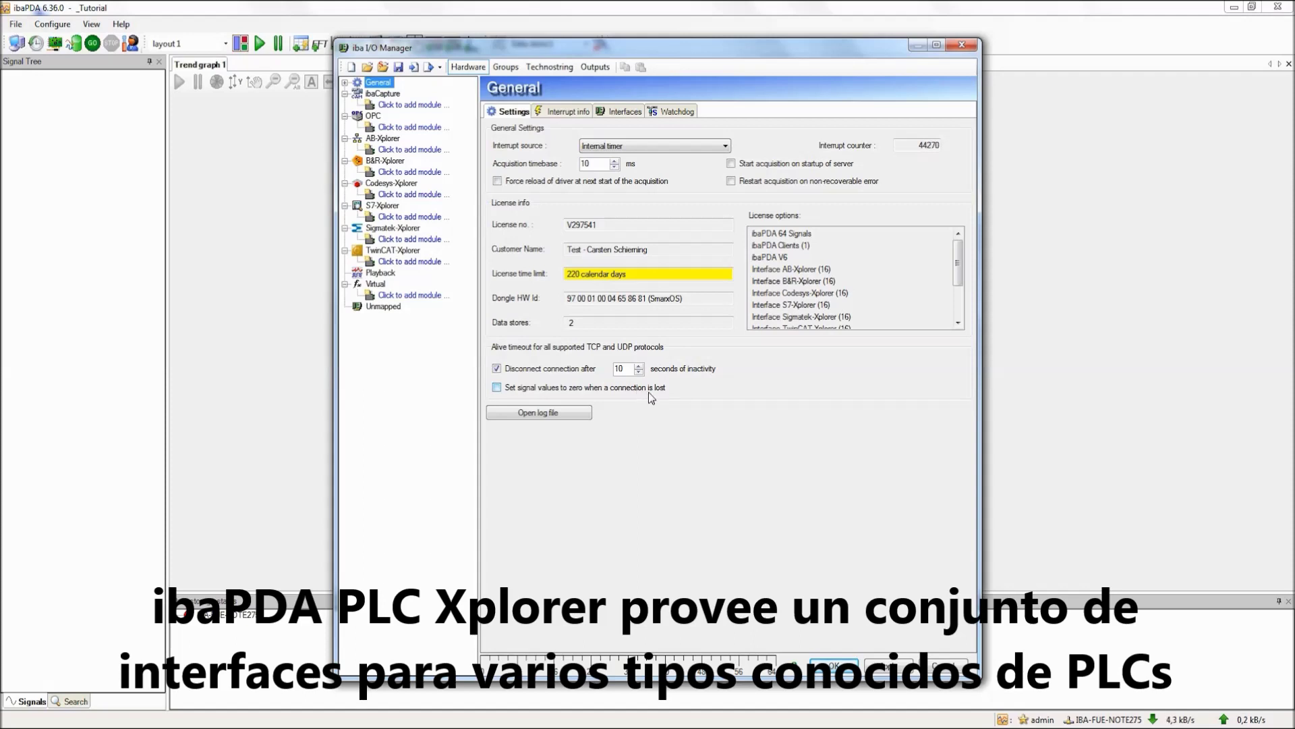
left_click(435, 220)
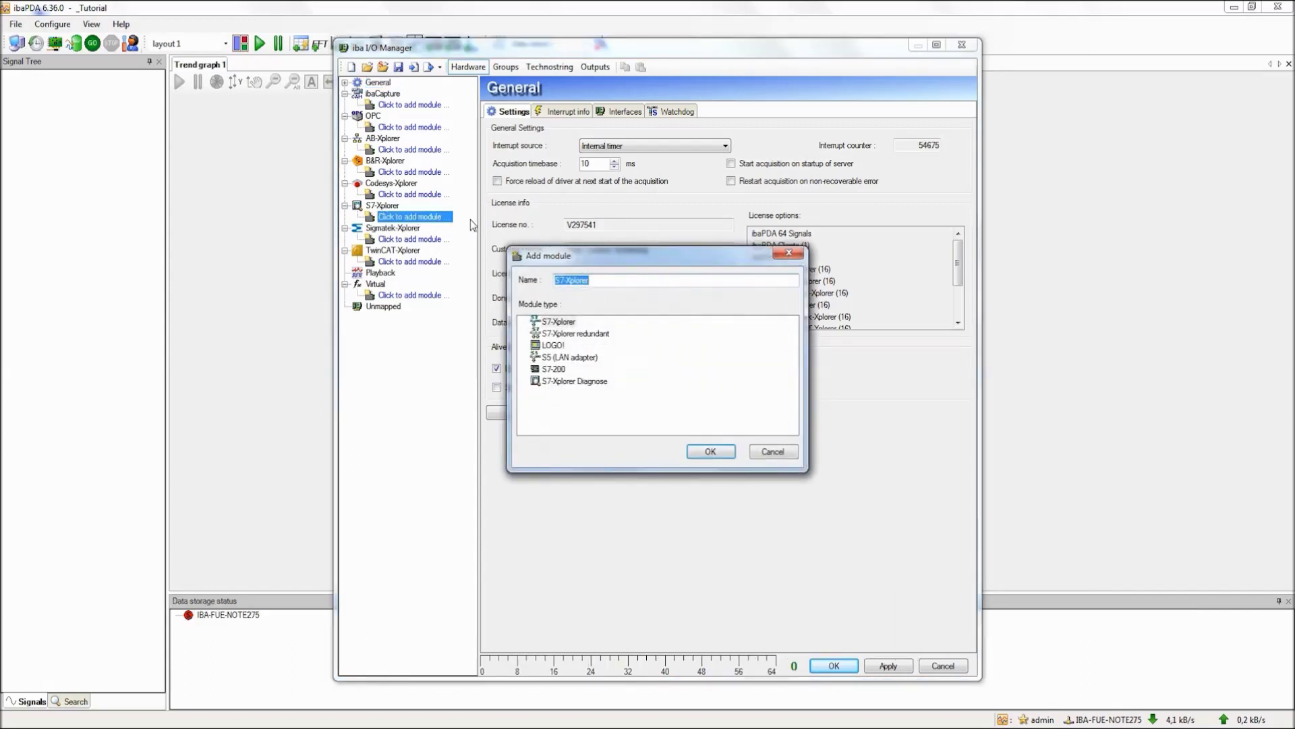
left_click(570, 323)
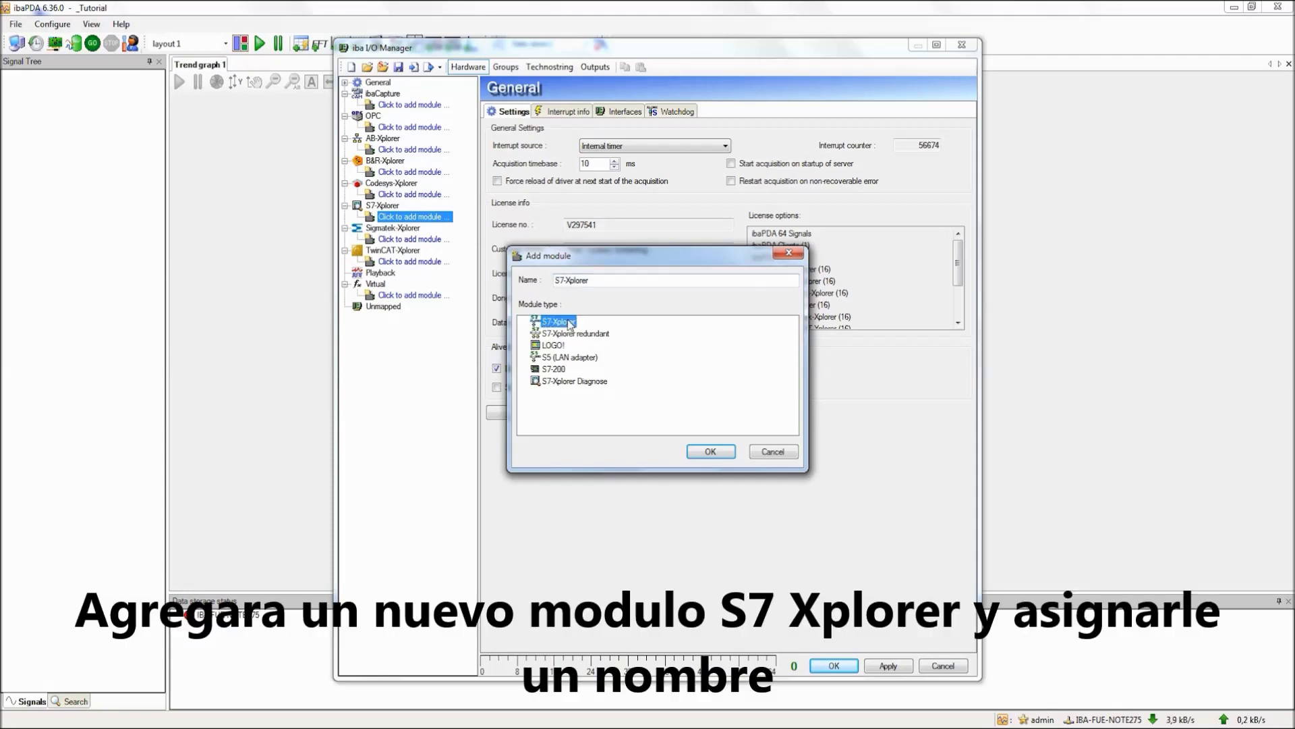
left_click_drag(601, 281, 511, 278)
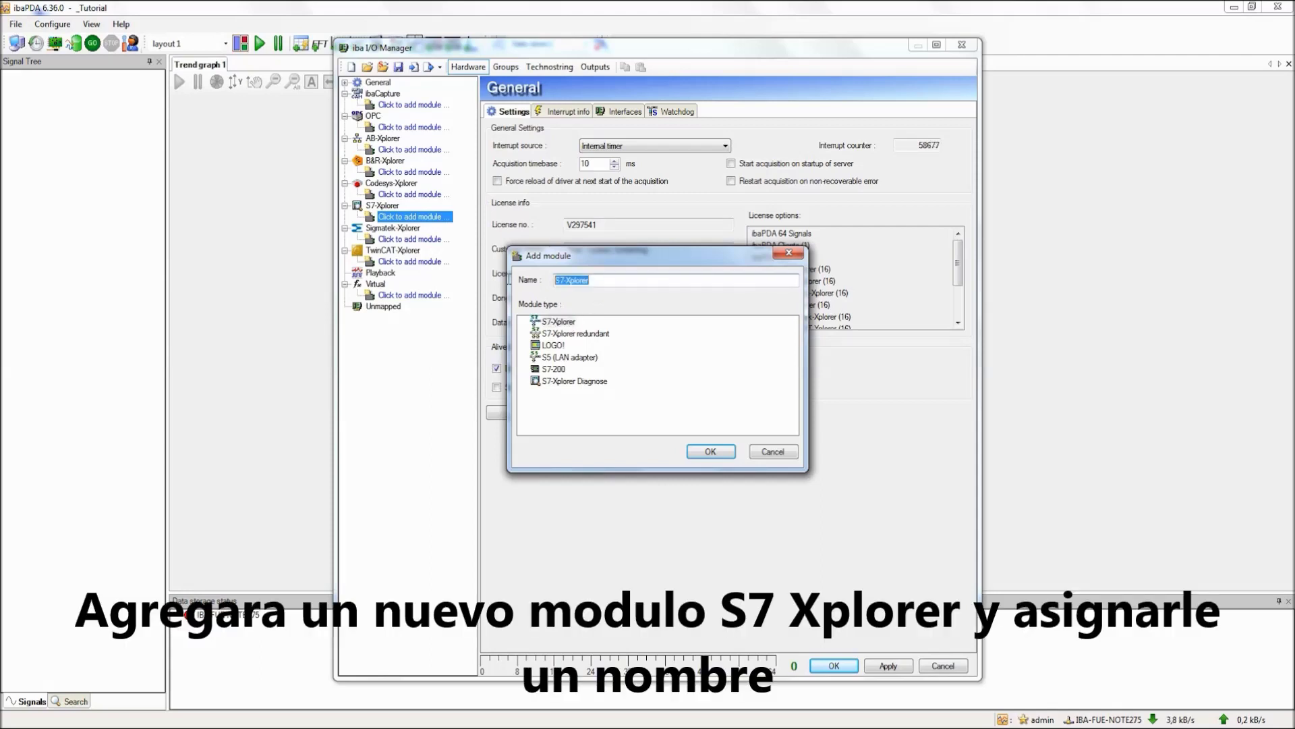
type("Tutorial")
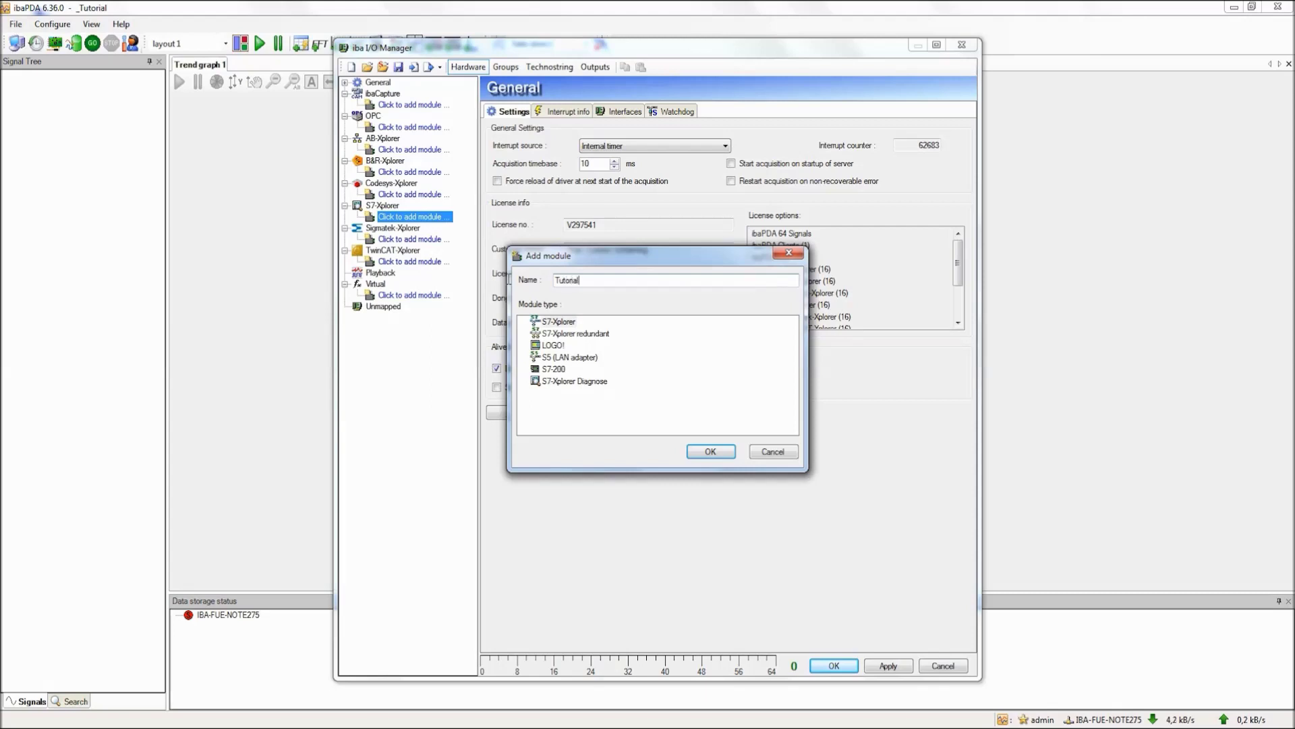
left_click(711, 452)
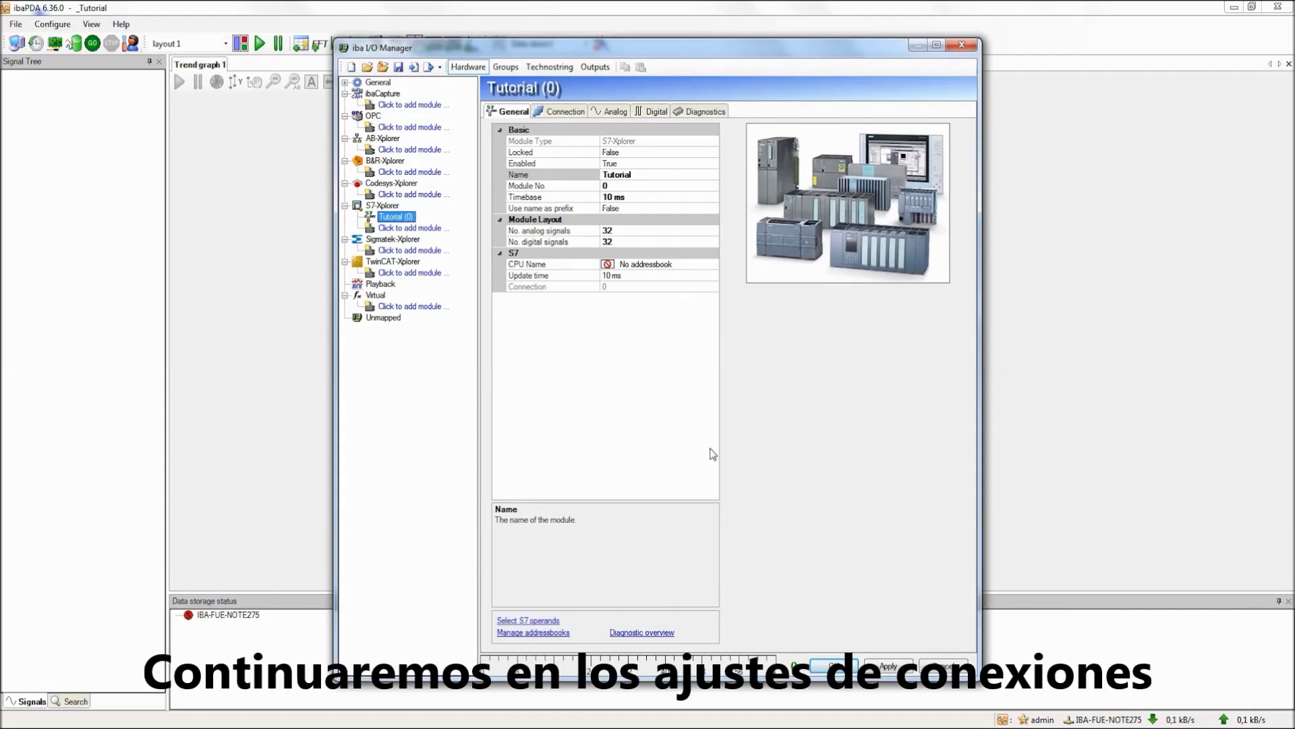
Step: Set the Tutorial module's connection address to 192.168.50.181 and the slot to 2, and test the PLC connection
left_click(578, 116)
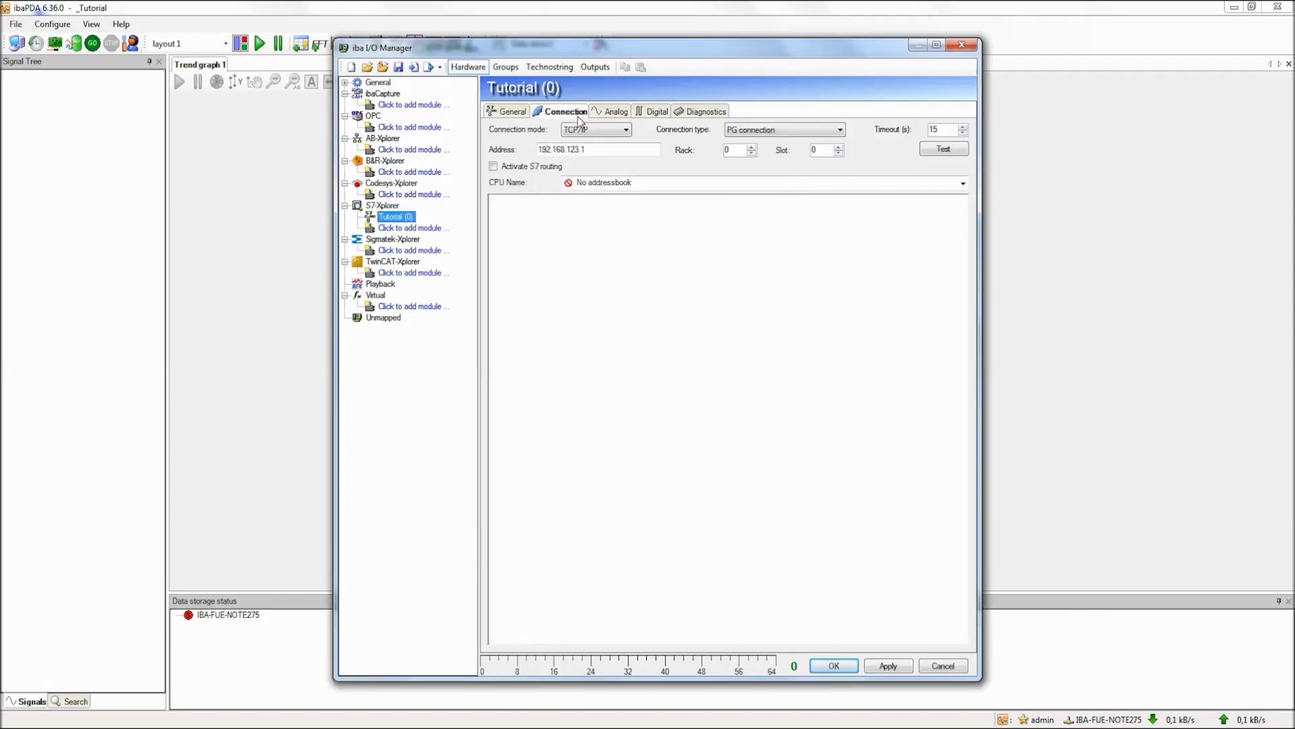
left_click_drag(567, 149, 591, 150)
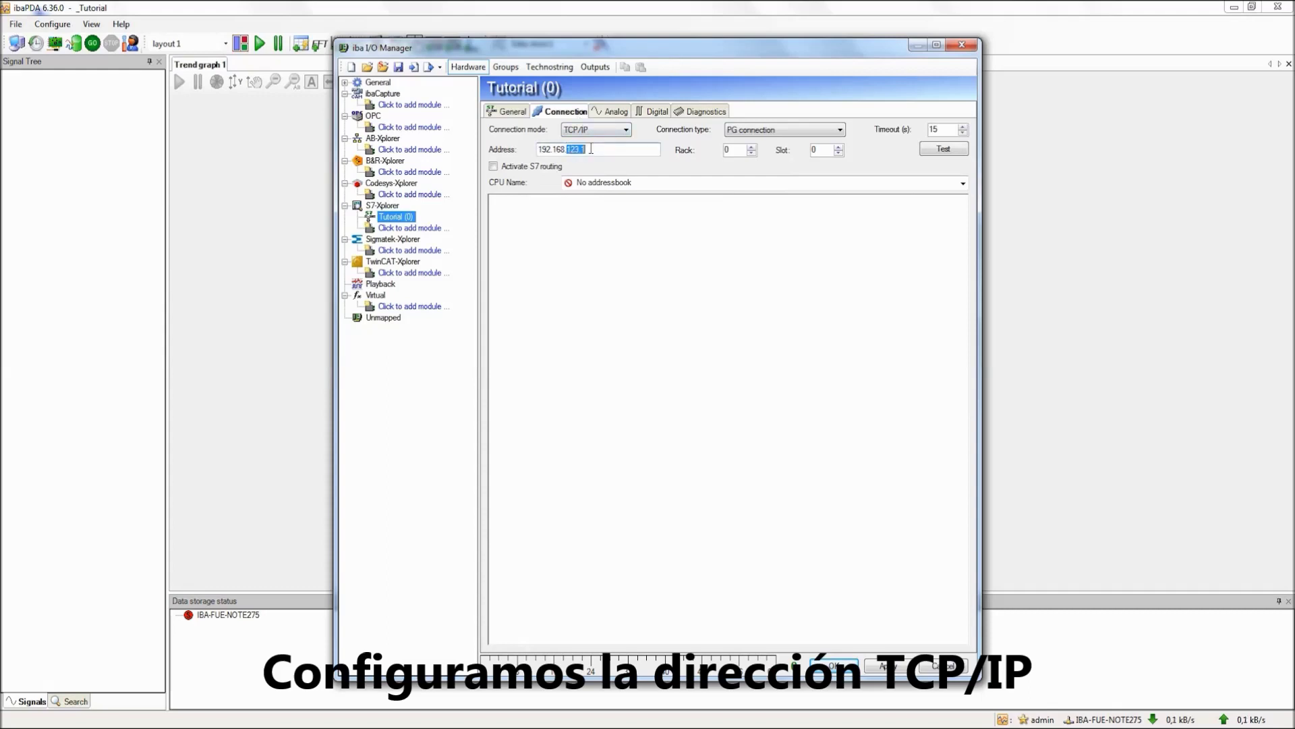
type("50.181")
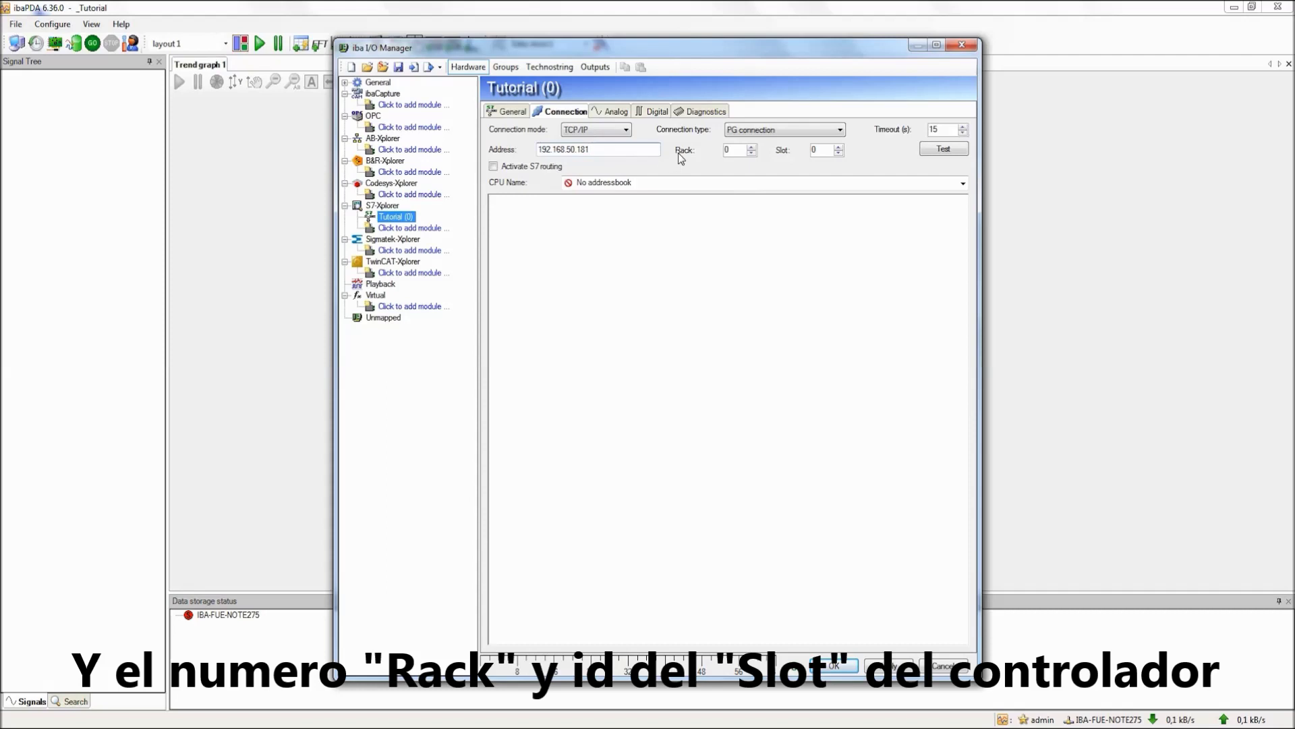
left_click(839, 147)
left_click(839, 146)
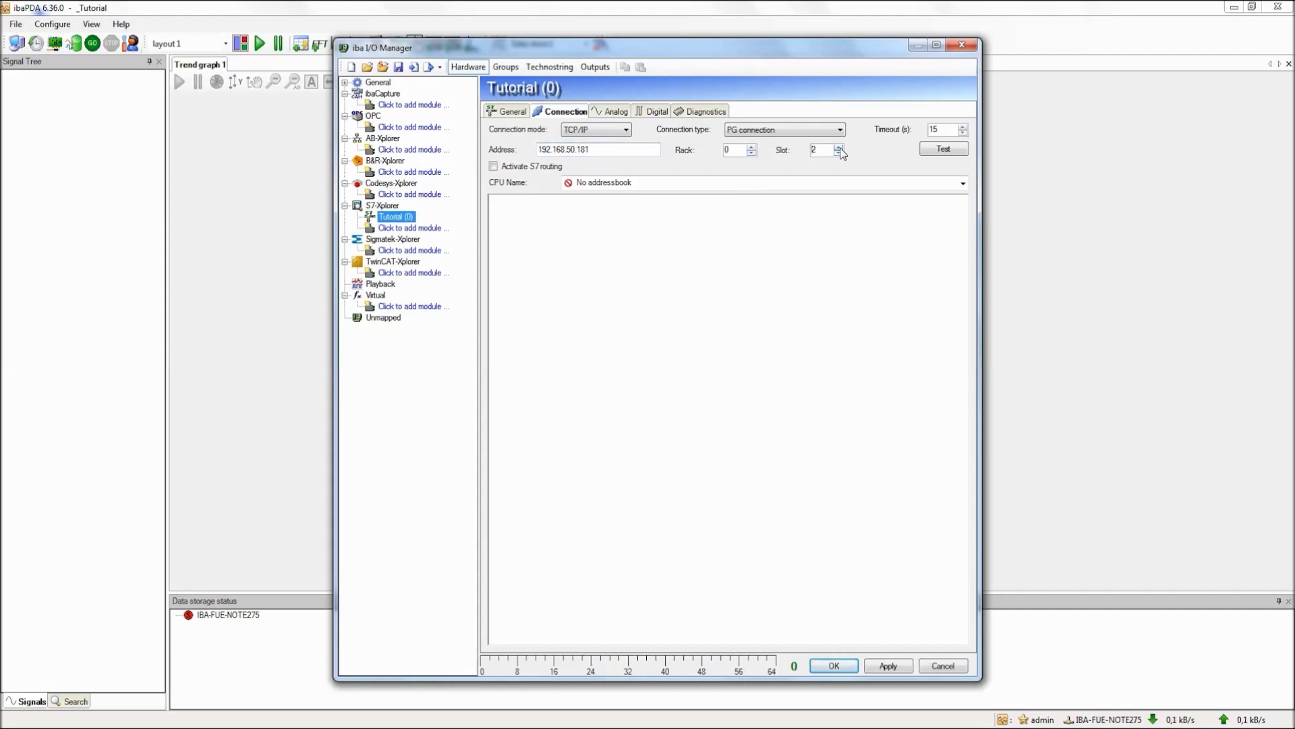
left_click(935, 152)
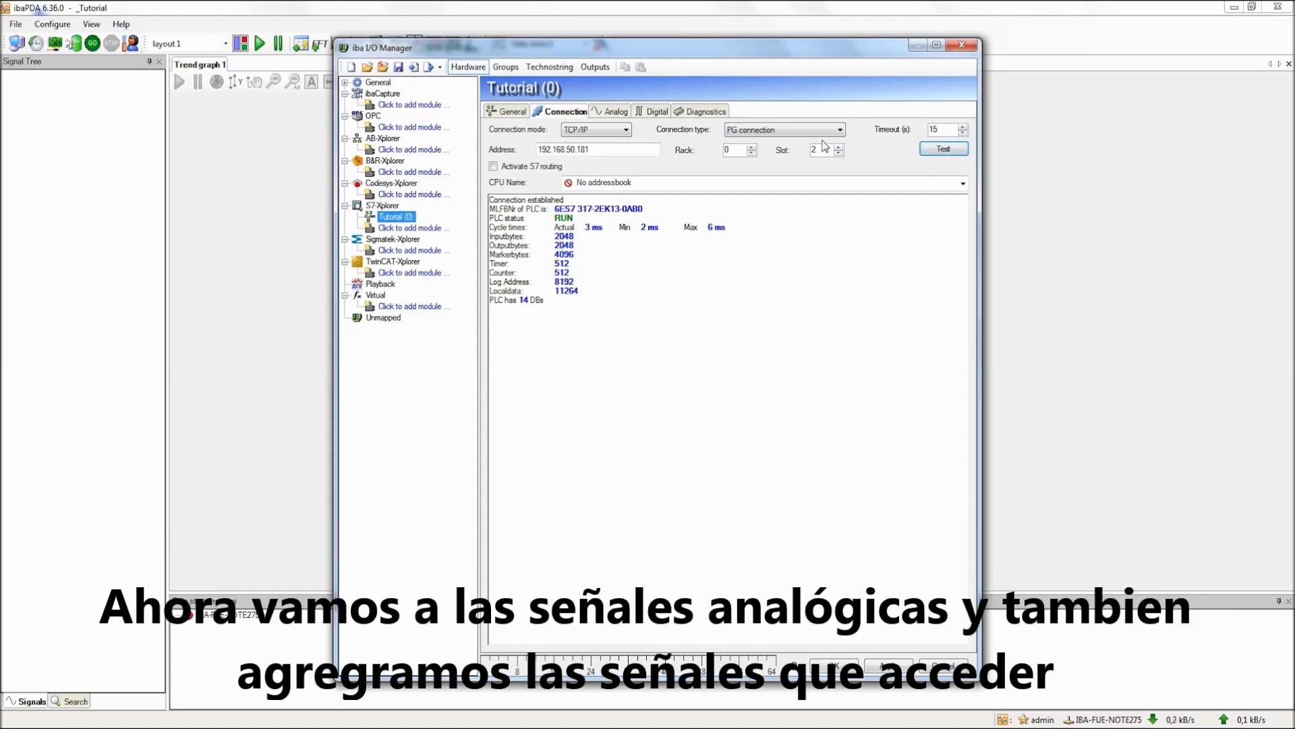
Step: Assign the S7 operand MW 100 with data type INT to analog signal 0 of the Tutorial module
left_click(616, 112)
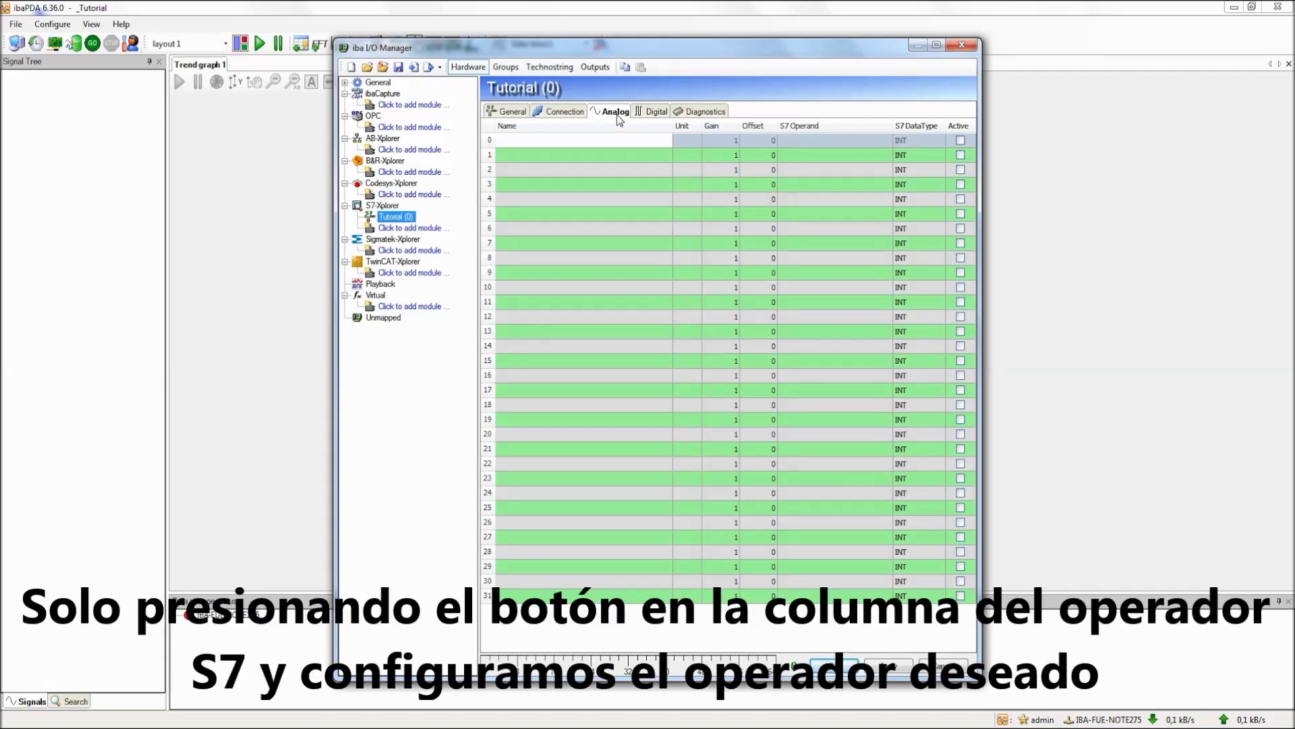
left_click(870, 140)
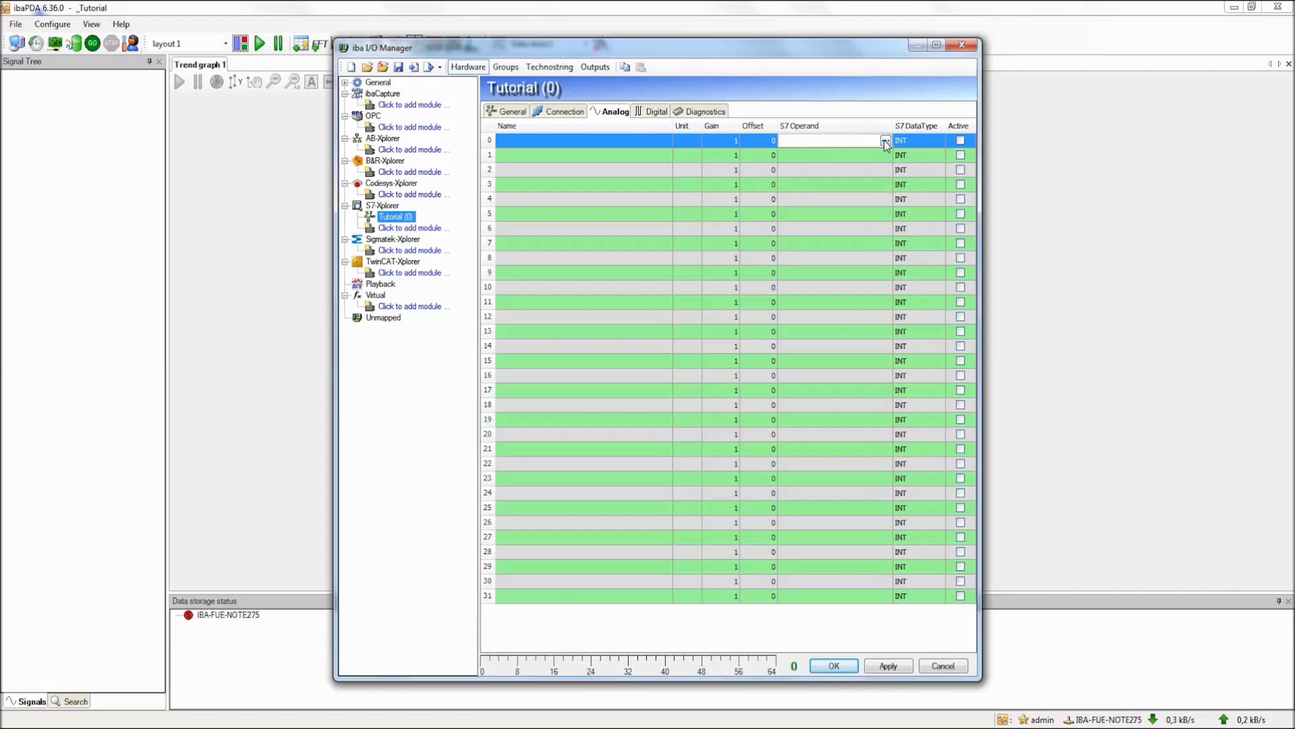
left_click(884, 140)
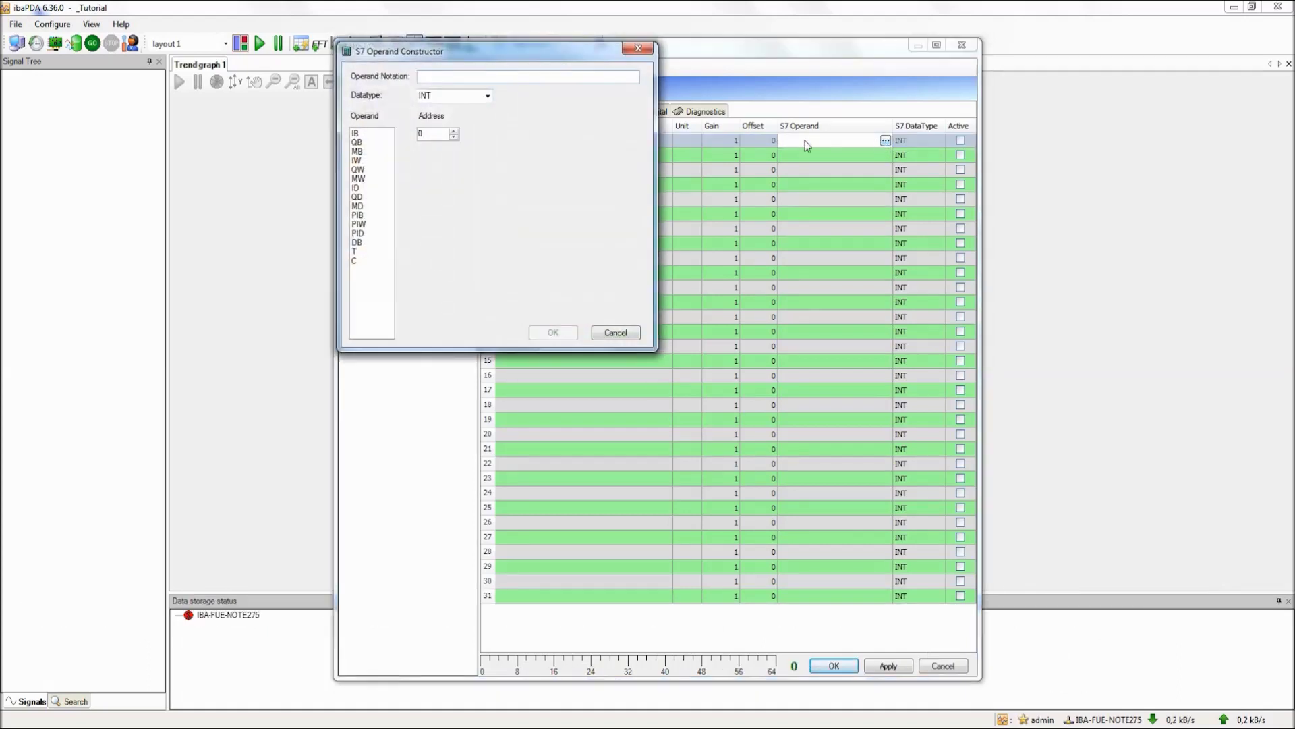
left_click(359, 179)
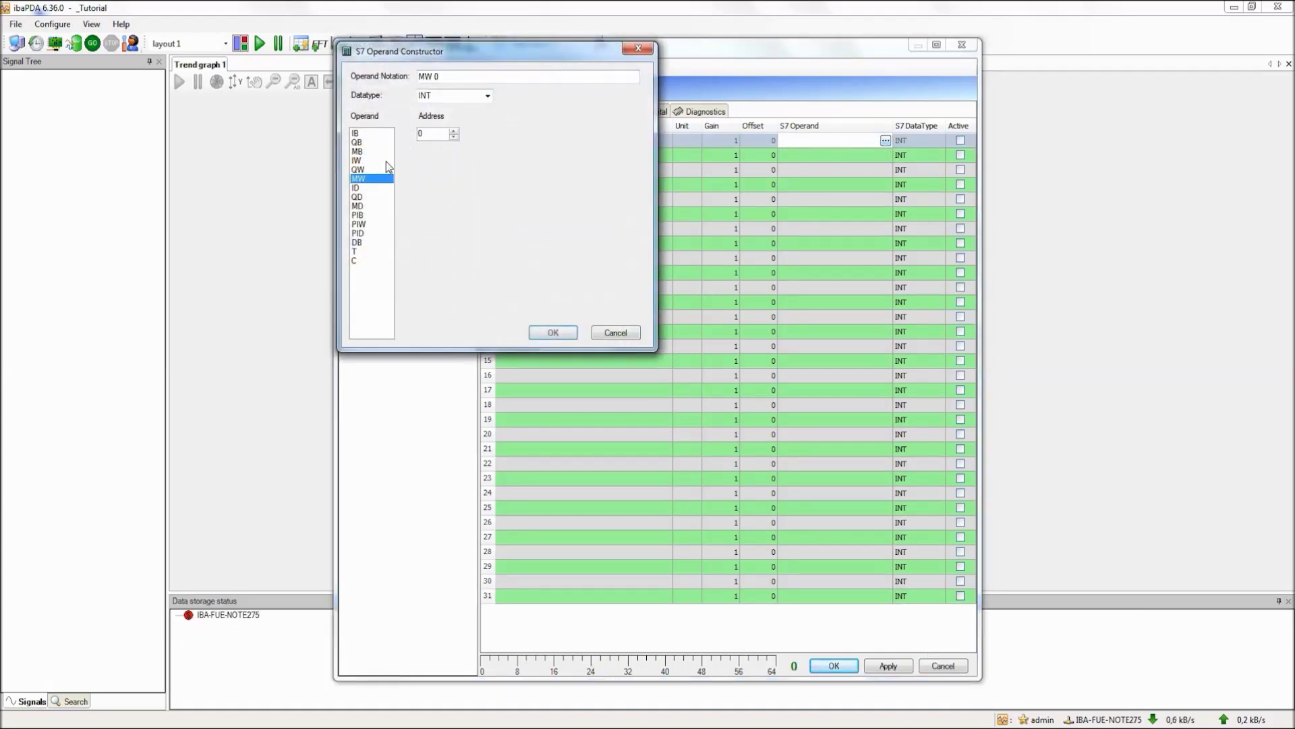
left_click(425, 134)
left_click(553, 332)
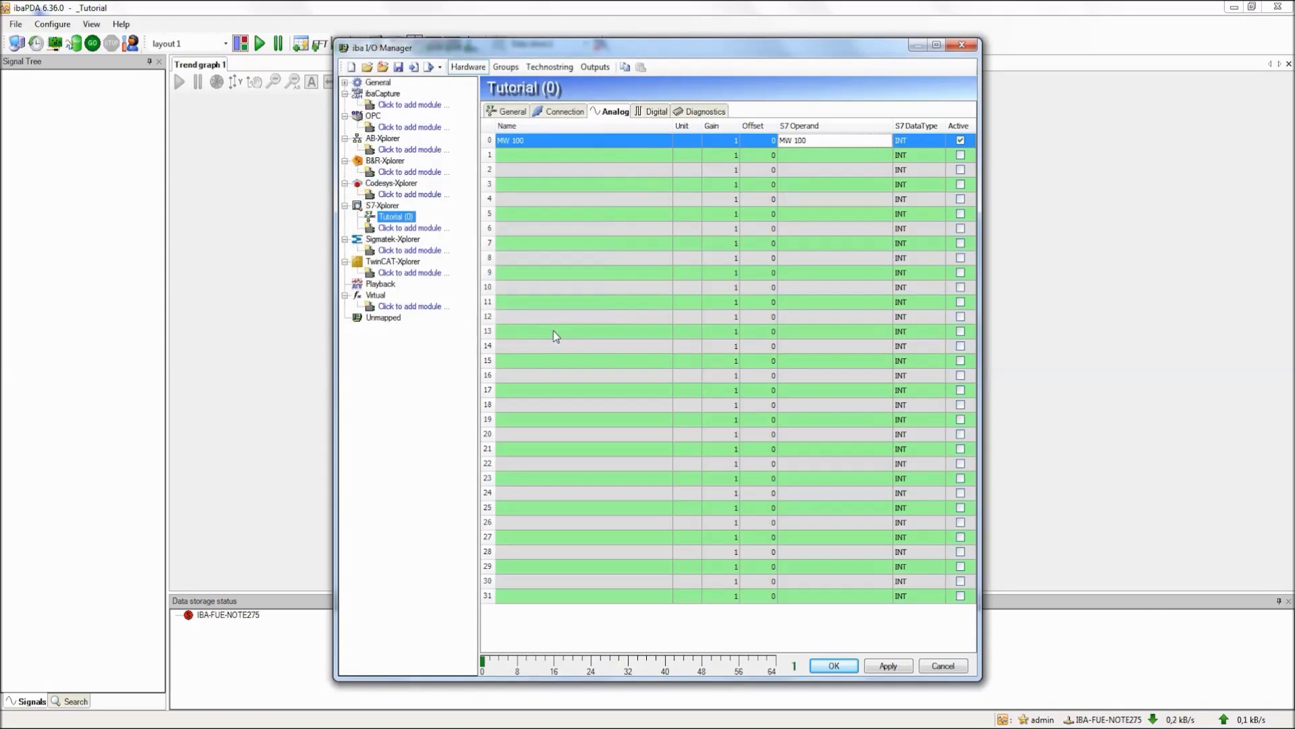
Step: Assign the S7 operand MD 112 with data type REAL to analog signal 1
left_click(847, 155)
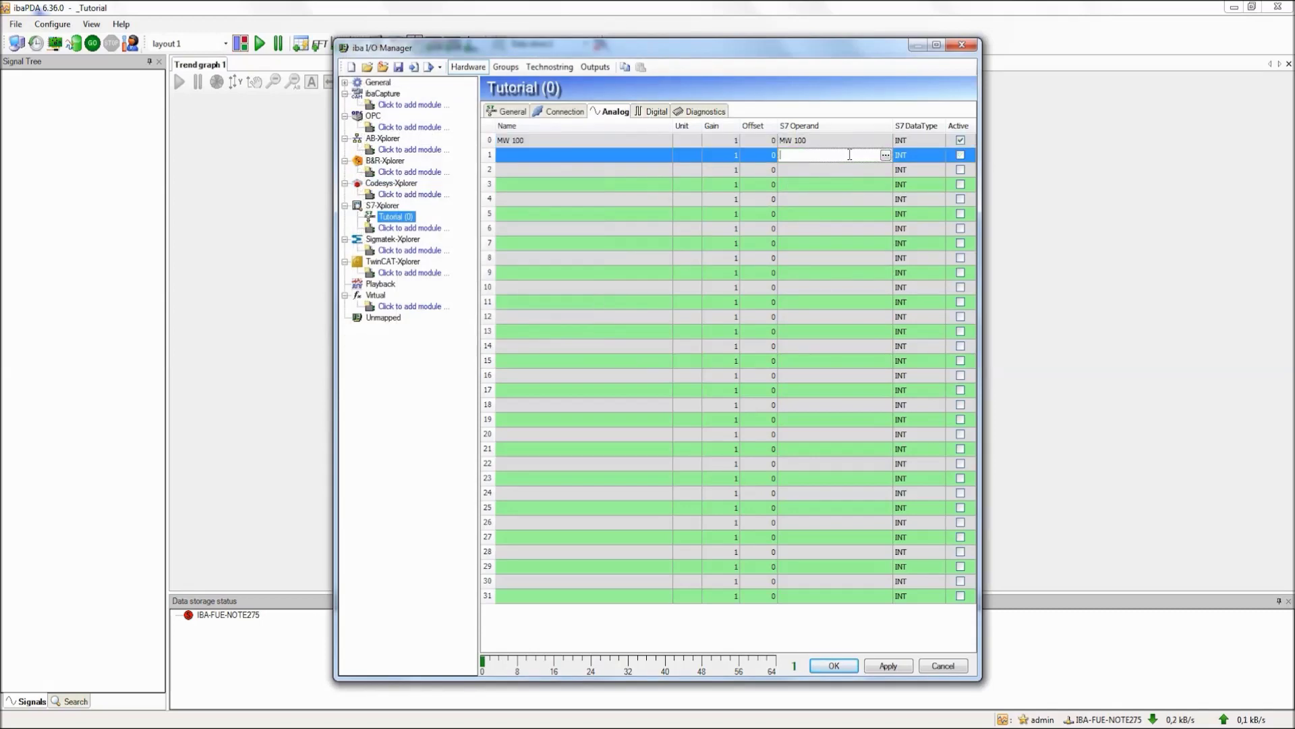
left_click(885, 155)
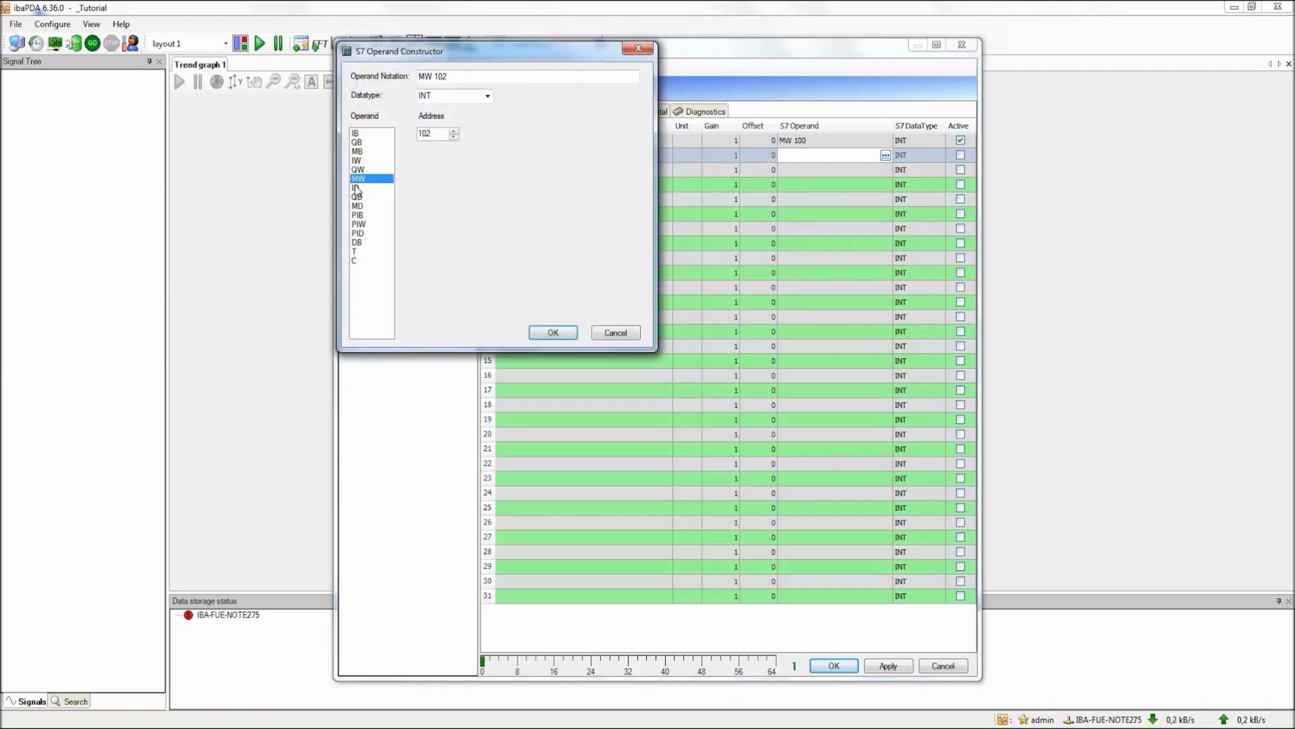
left_click(359, 206)
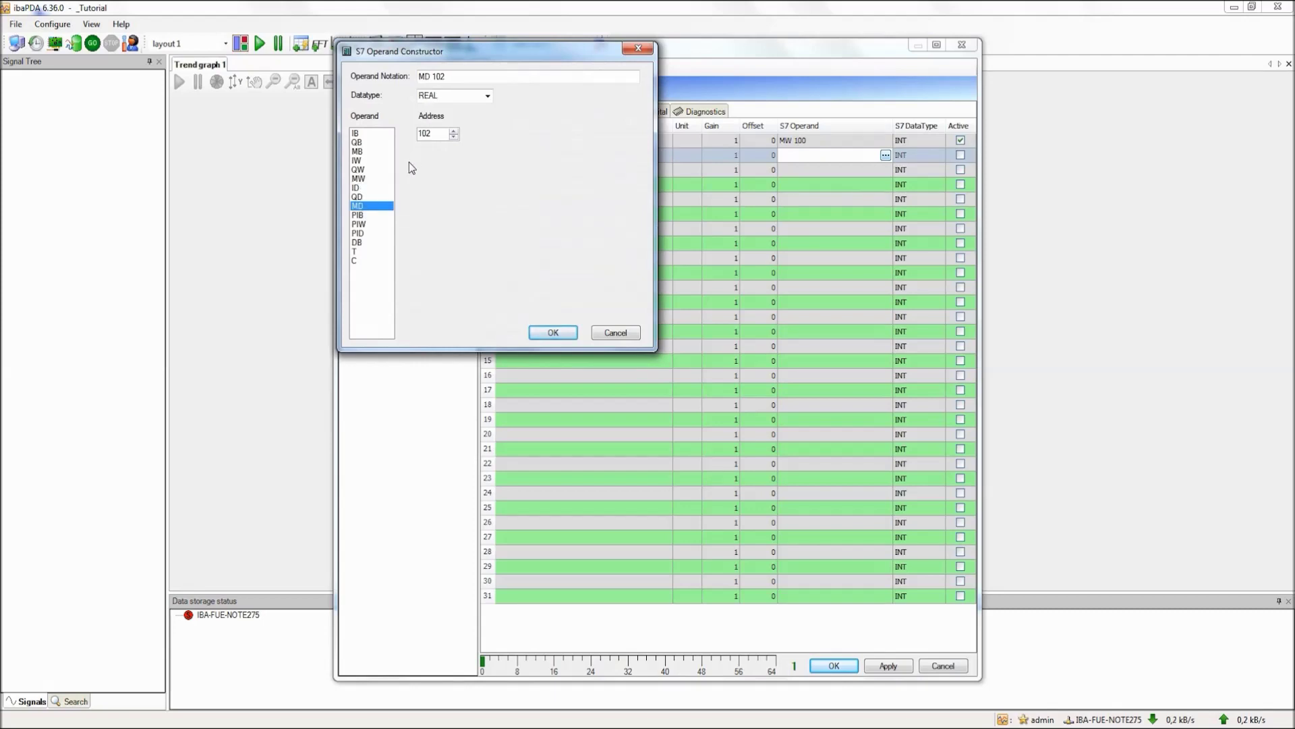
left_click_drag(431, 134, 414, 138)
type("1")
left_click(550, 331)
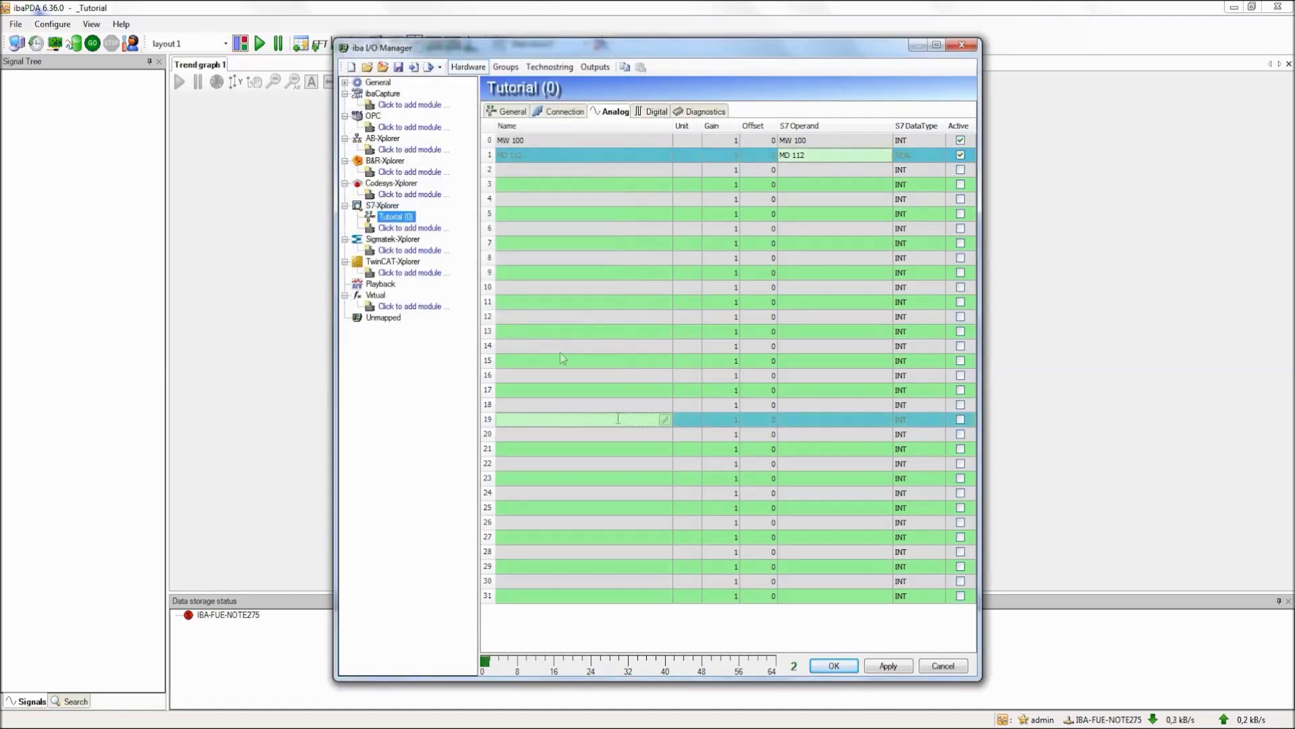
Step: Assign the S7 operand M 10.0 to digital signal 0 and accept the I/O configuration
left_click(652, 113)
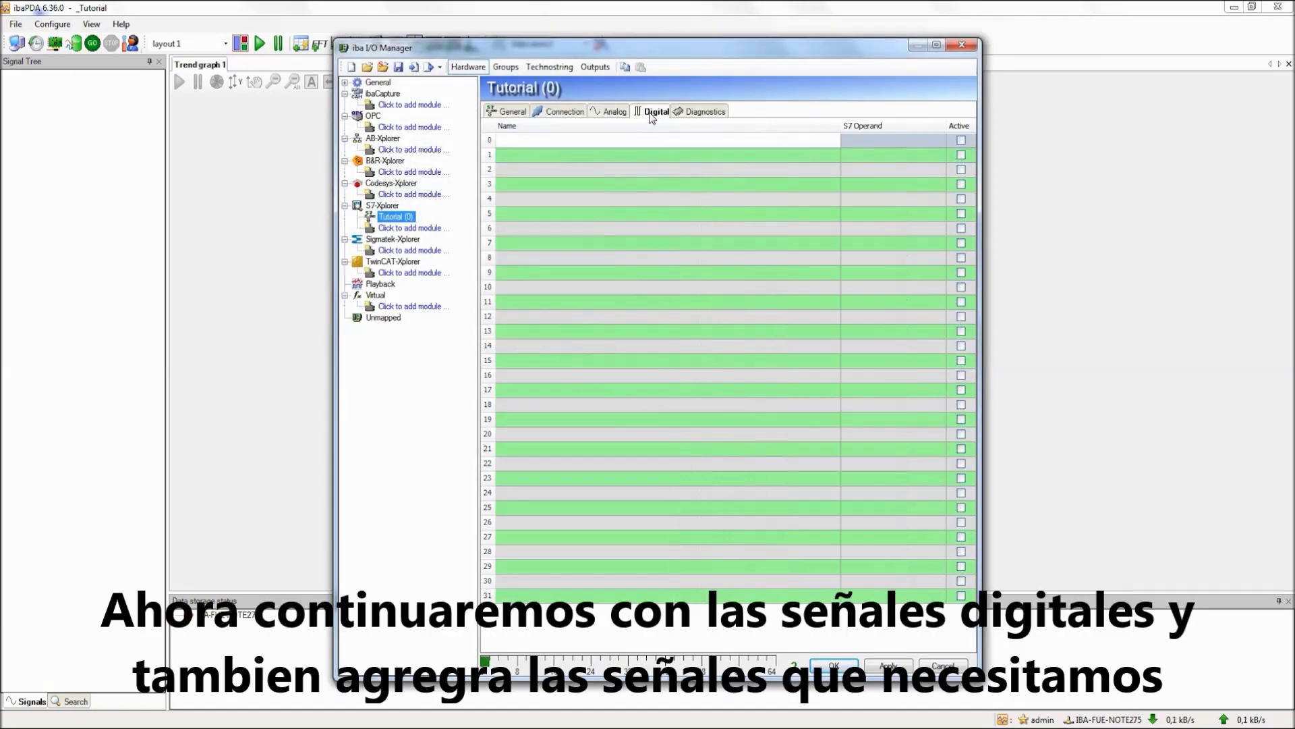
left_click(854, 140)
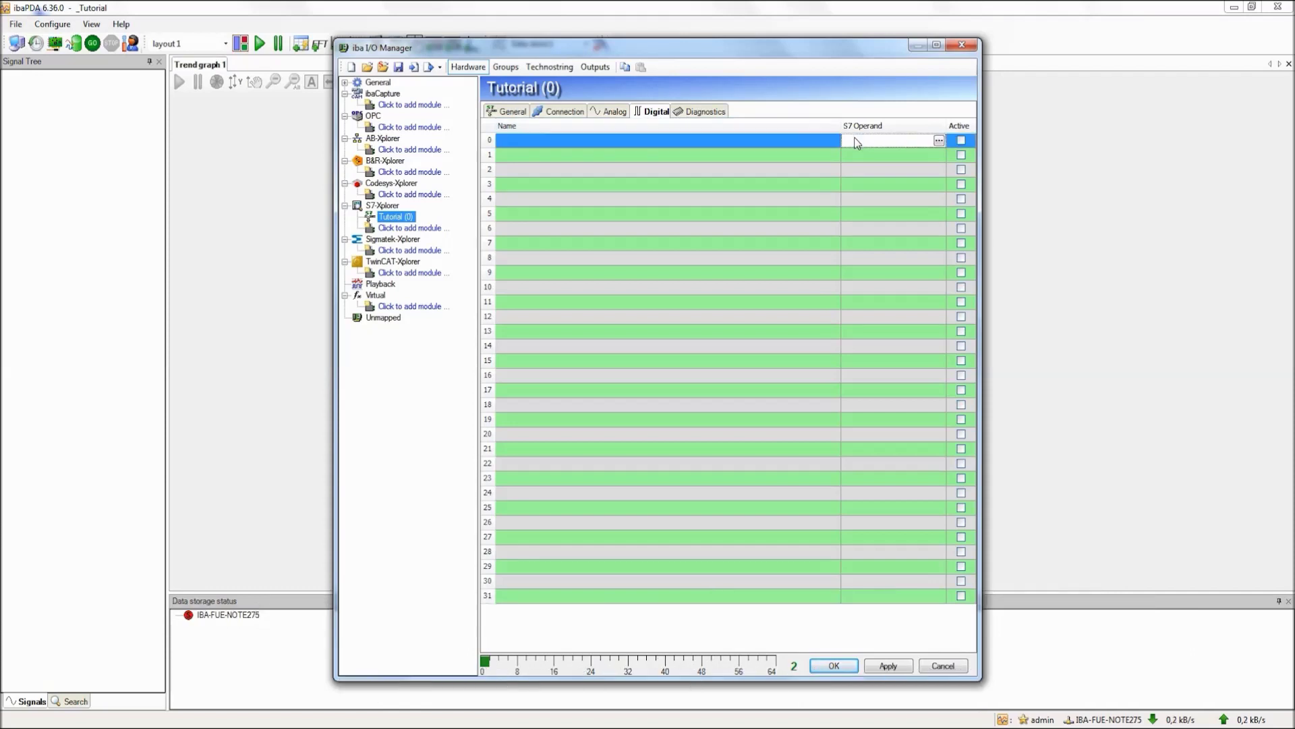
left_click(939, 140)
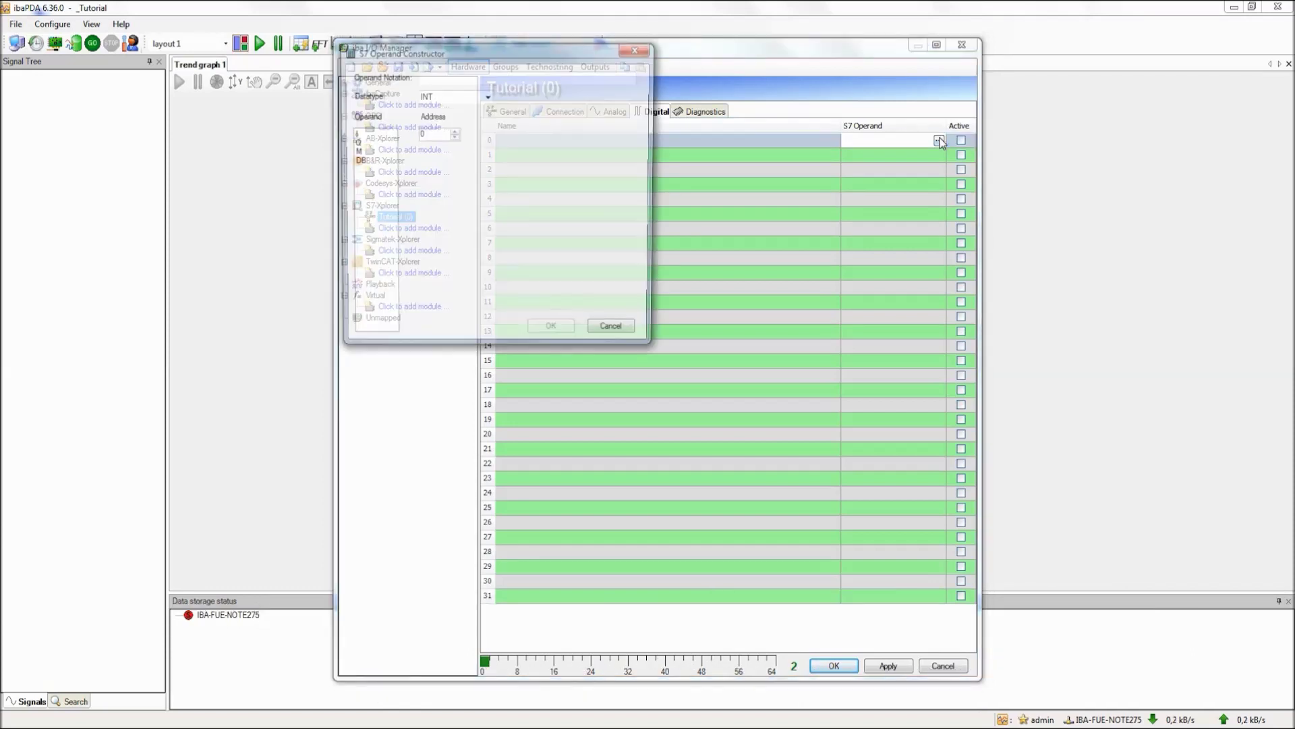
left_click(364, 152)
left_click_drag(434, 137, 395, 134)
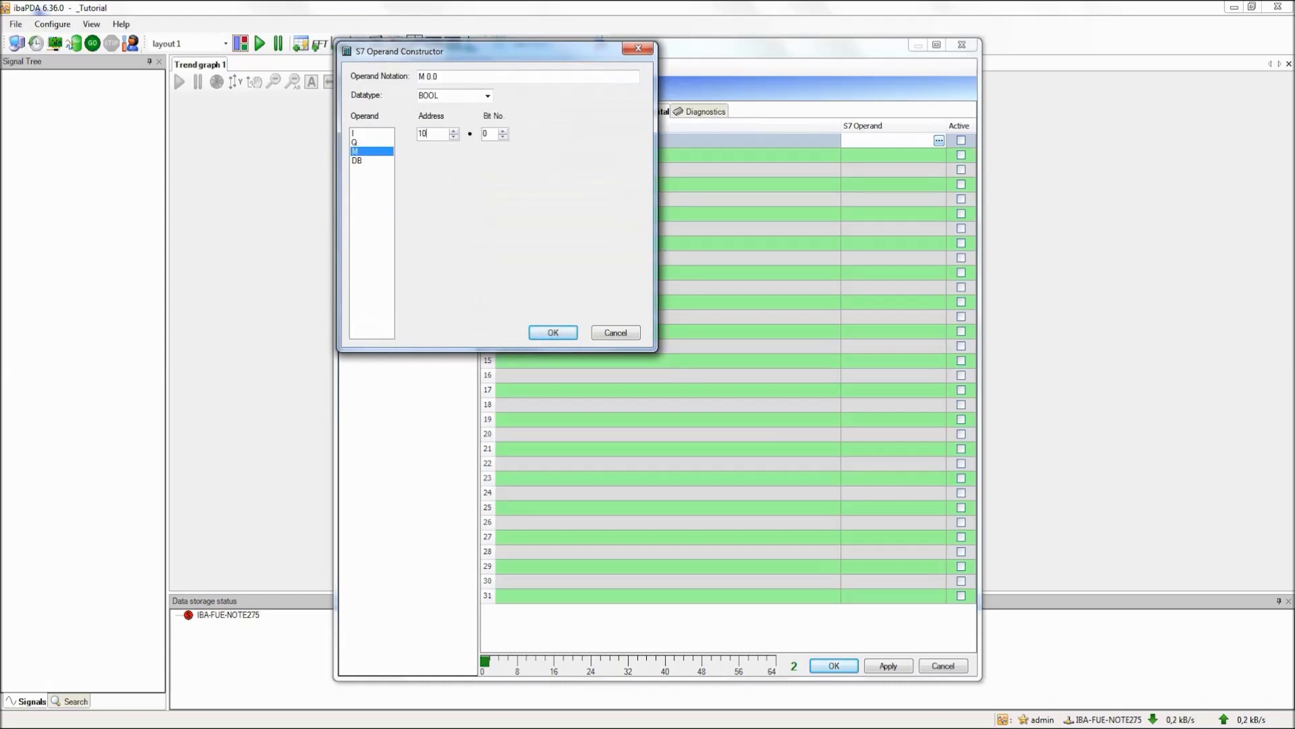
left_click(552, 332)
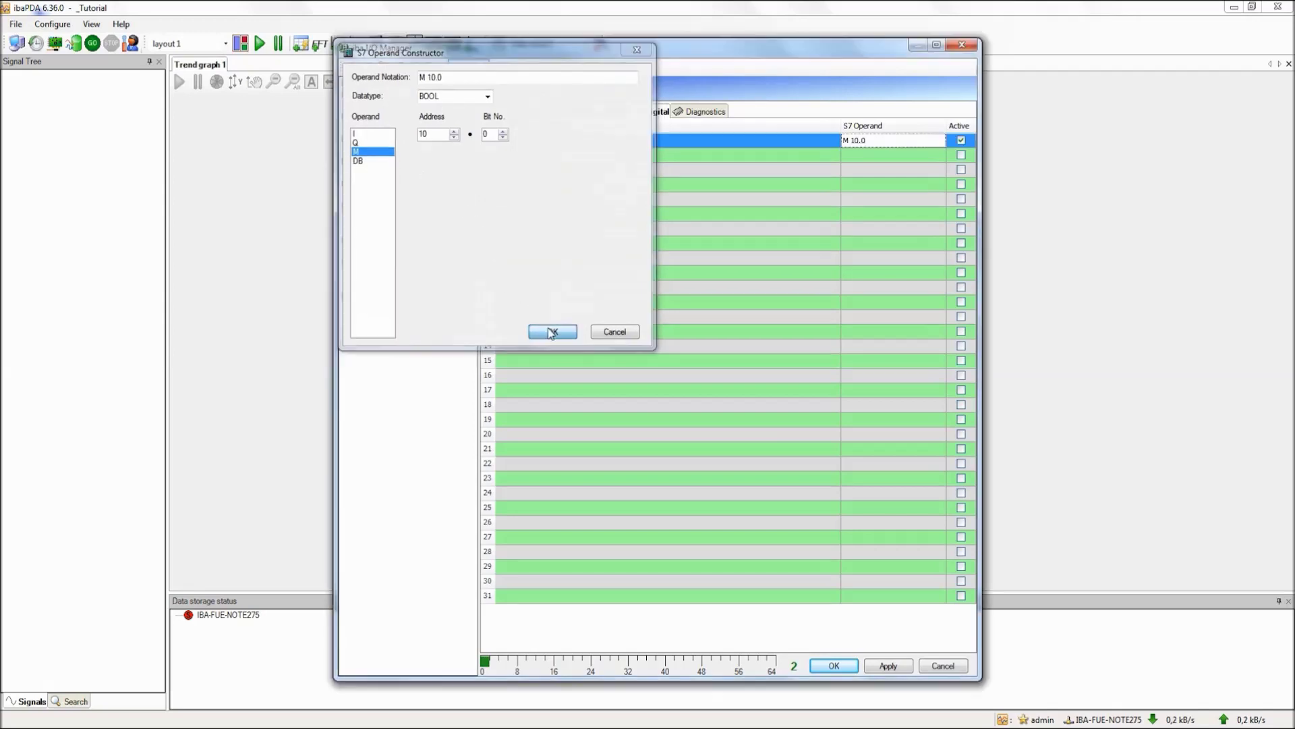
left_click(850, 668)
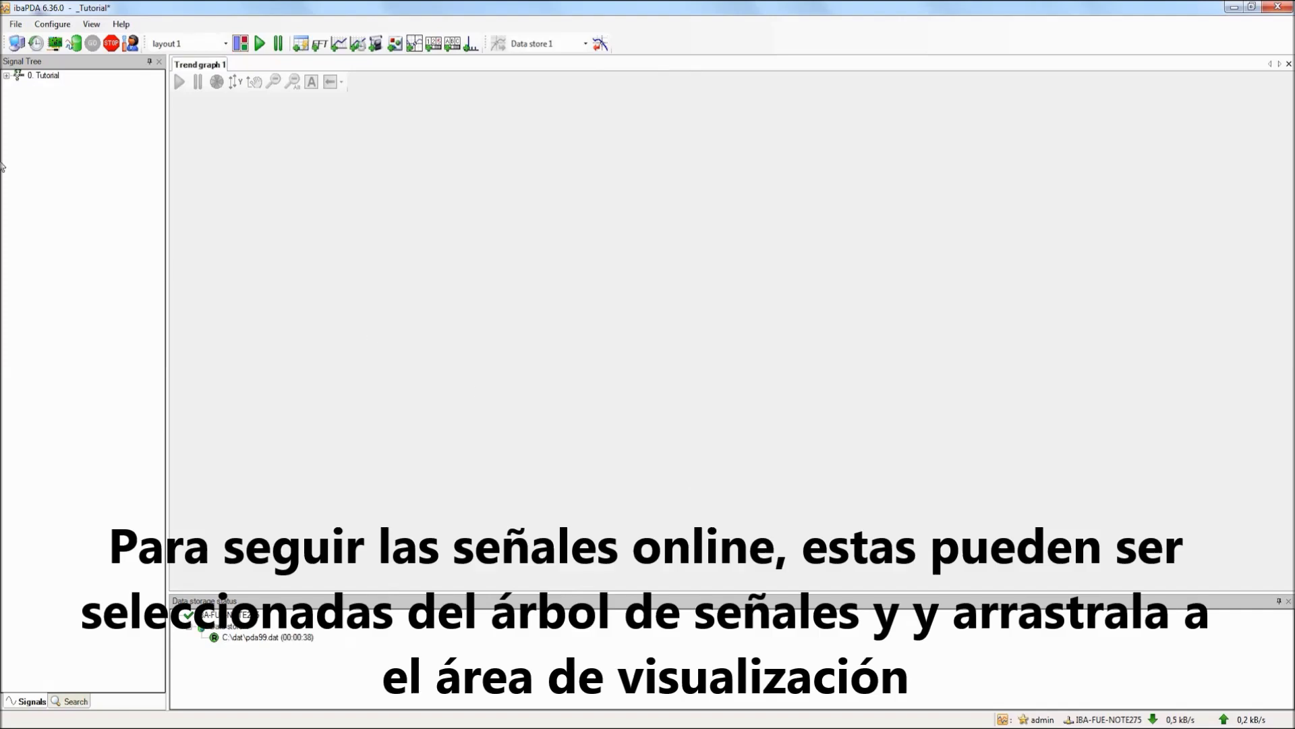
Step: Plot MW 100, MD 112 and M 10.0 as separate trends in Trend graph 1 and zoom in on a short section of the waveforms
left_click(6, 76)
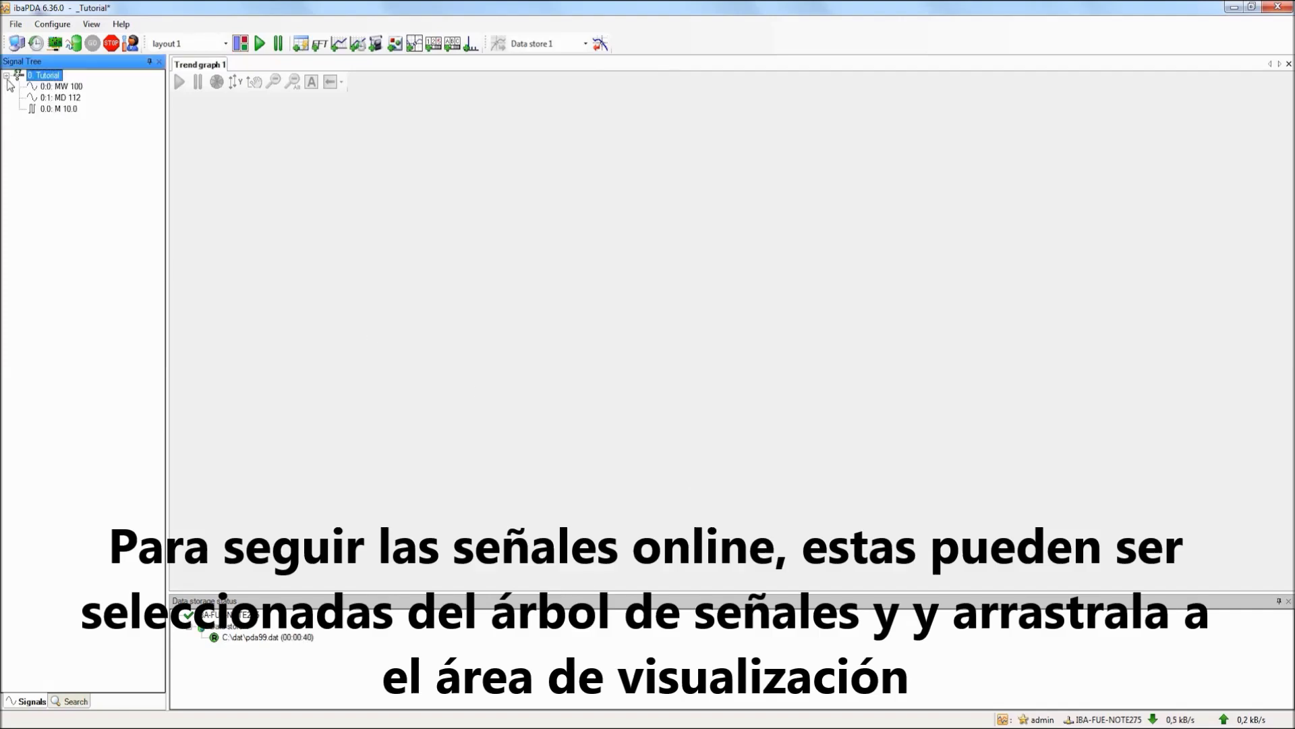
left_click_drag(47, 87, 360, 216)
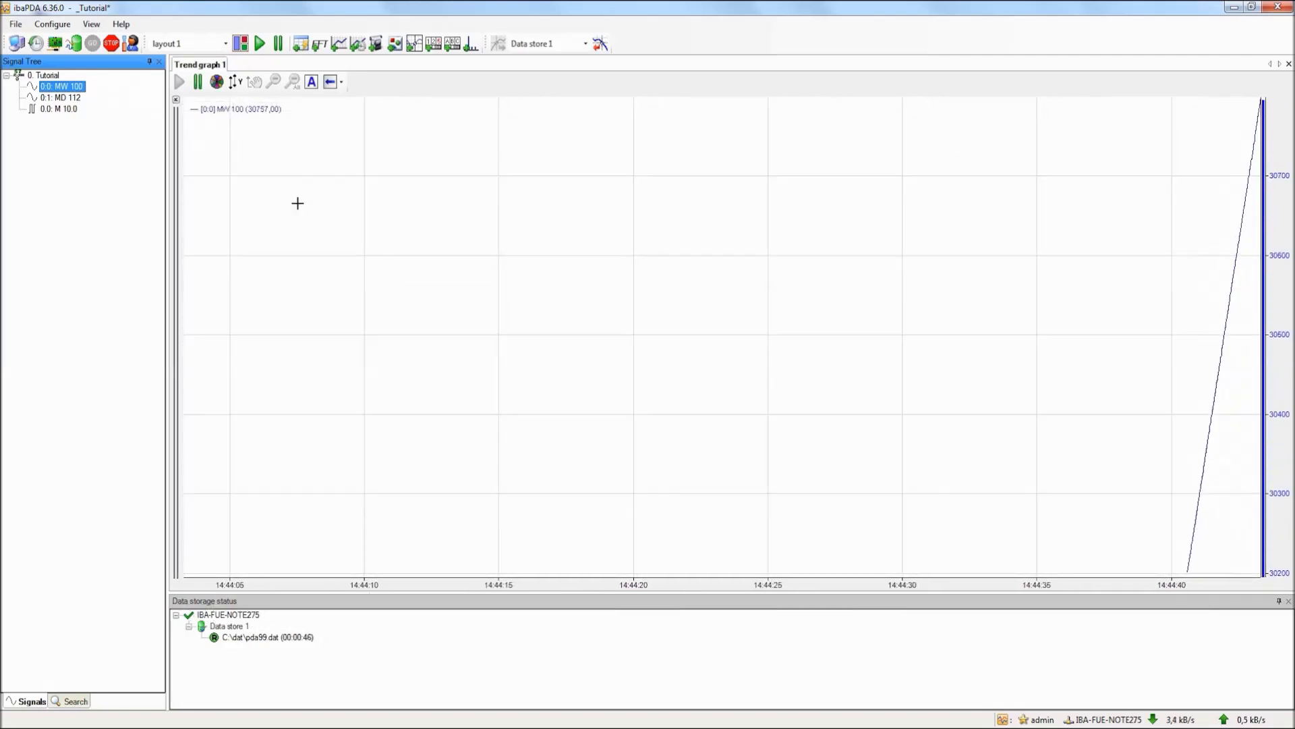
left_click_drag(61, 97, 253, 173)
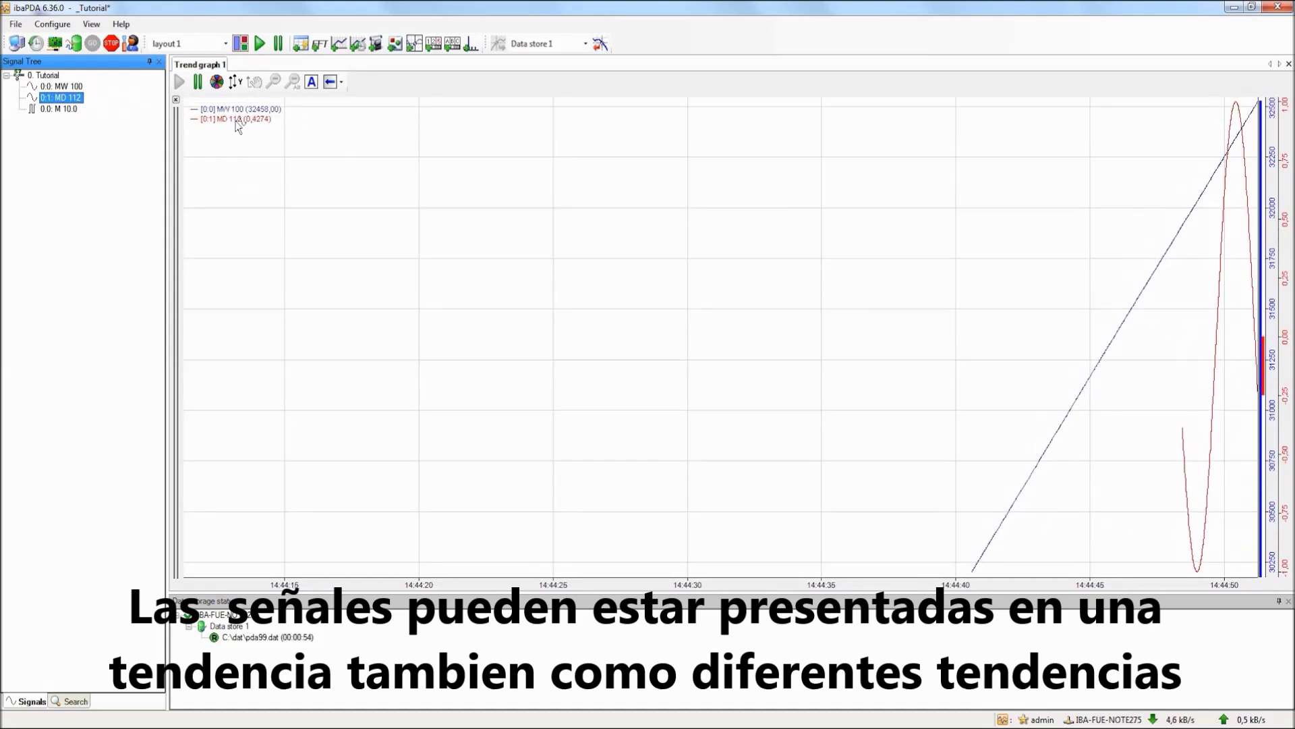
left_click_drag(237, 125, 349, 586)
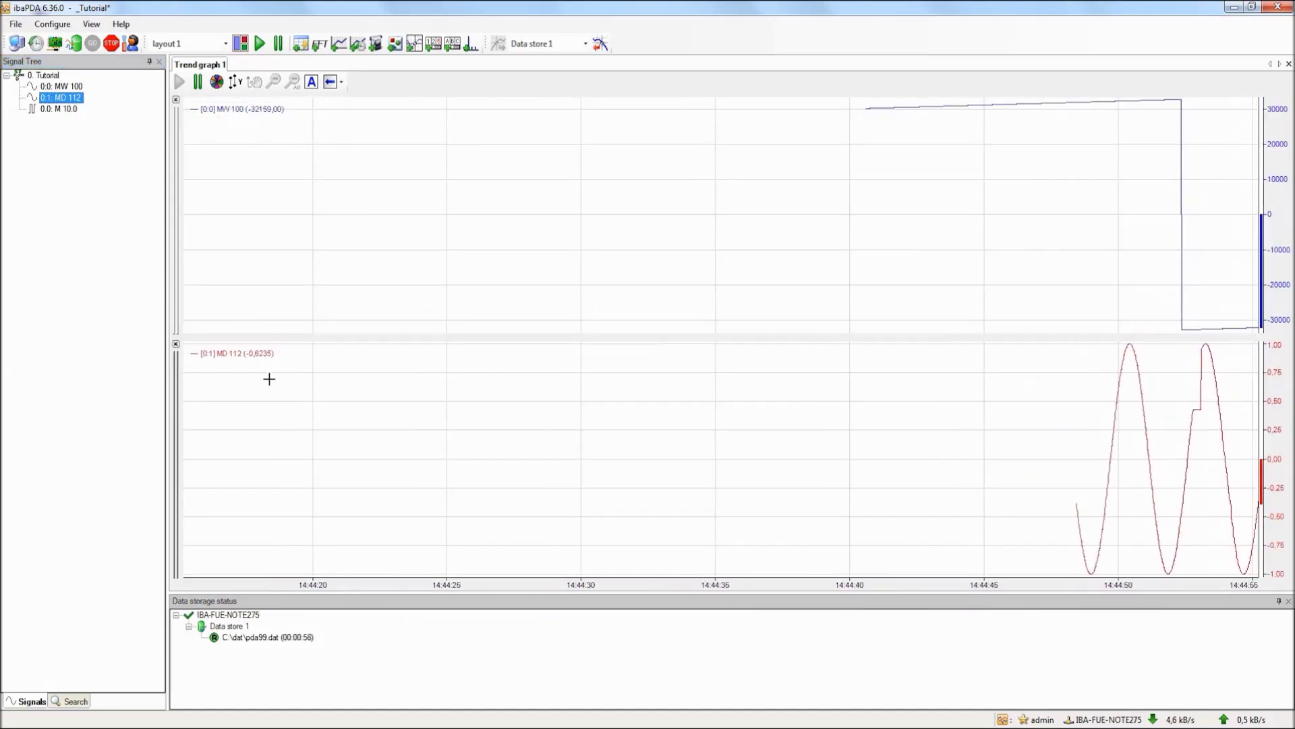
left_click_drag(64, 108, 337, 588)
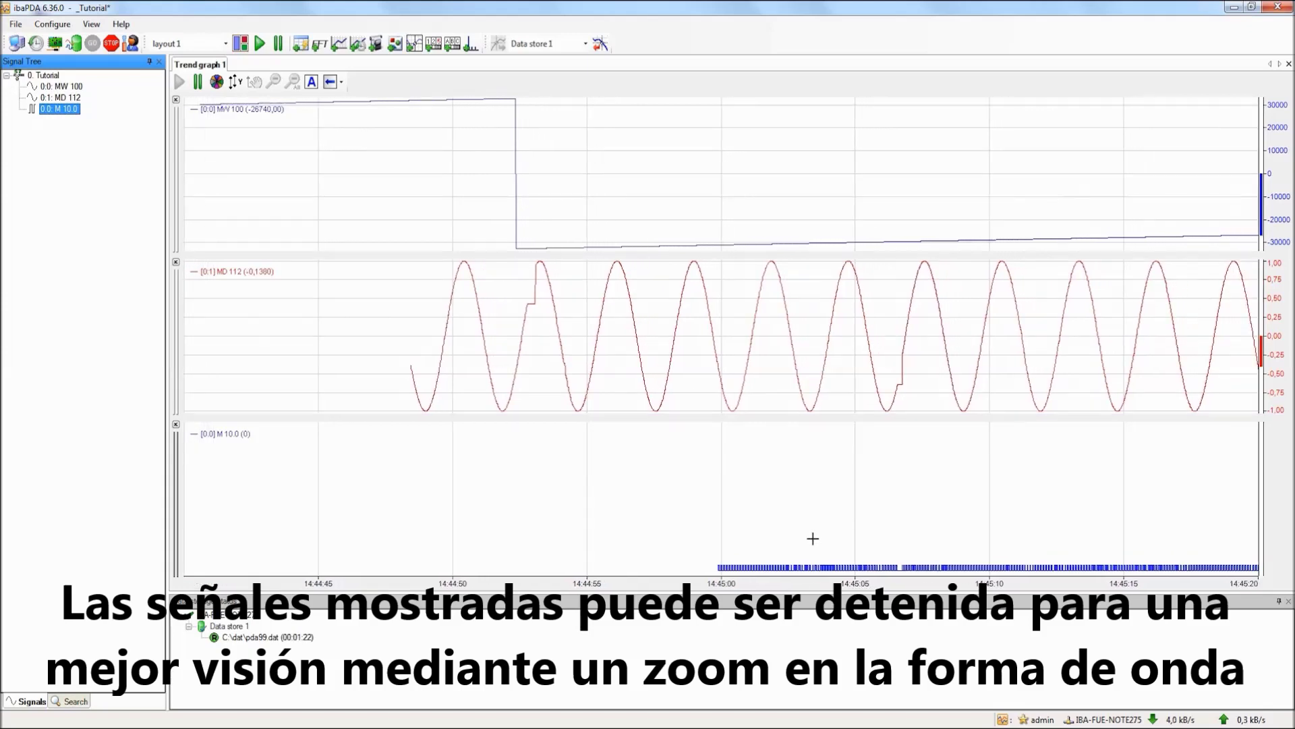
left_click_drag(815, 546, 854, 579)
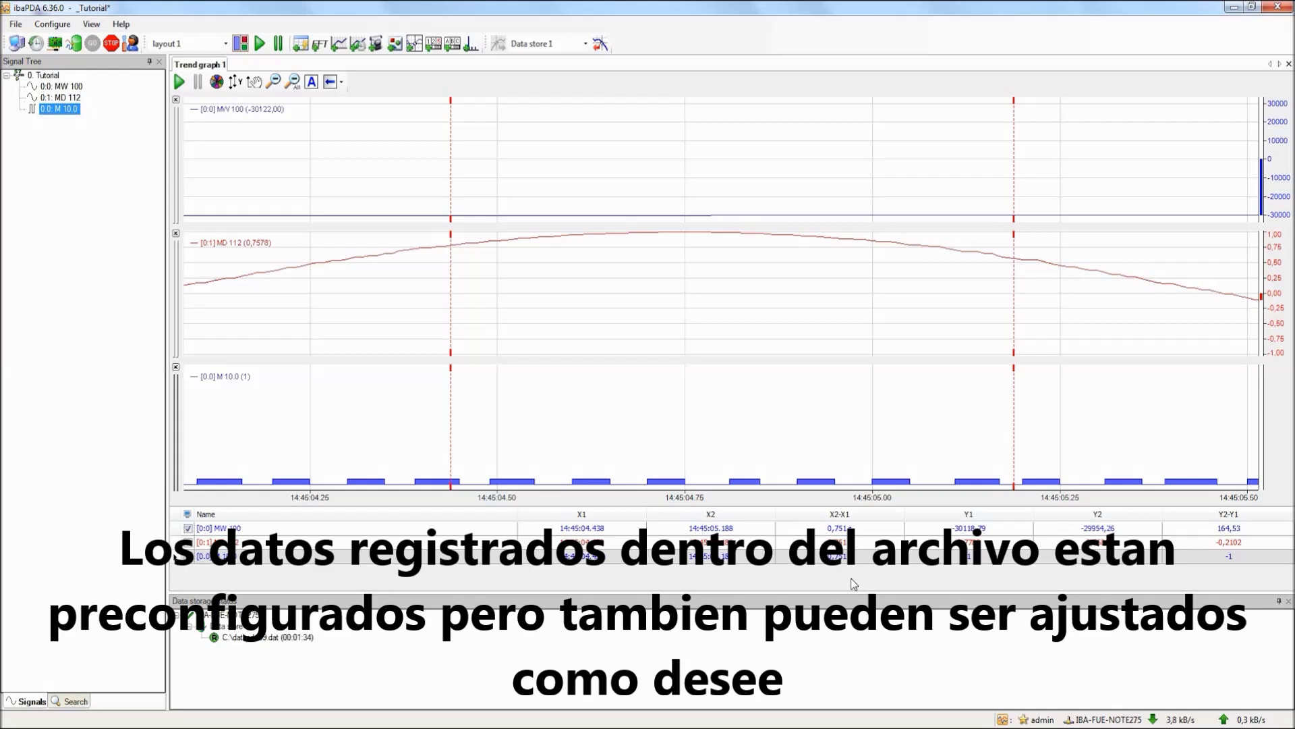
Step: Examine the trigger mode, recorded signal selection and file location settings of Data store 1 in the data storage configuration
left_click(78, 47)
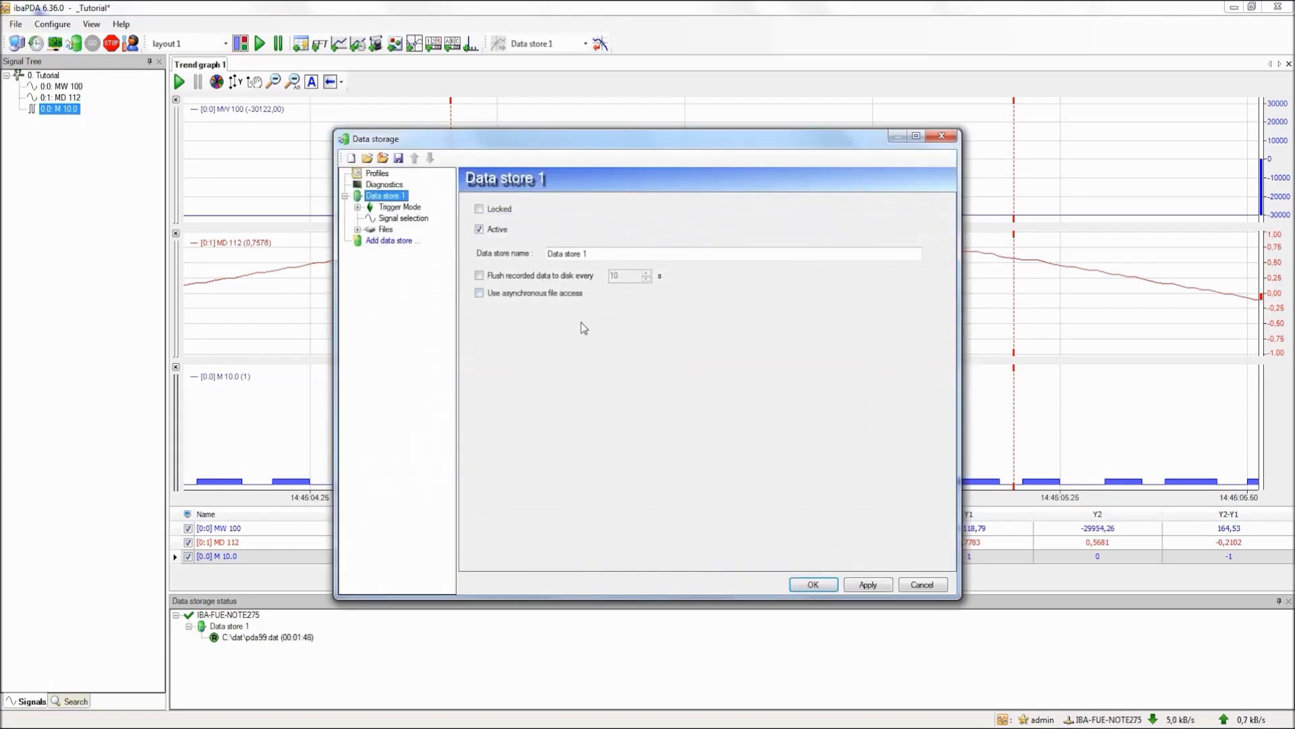
left_click(398, 208)
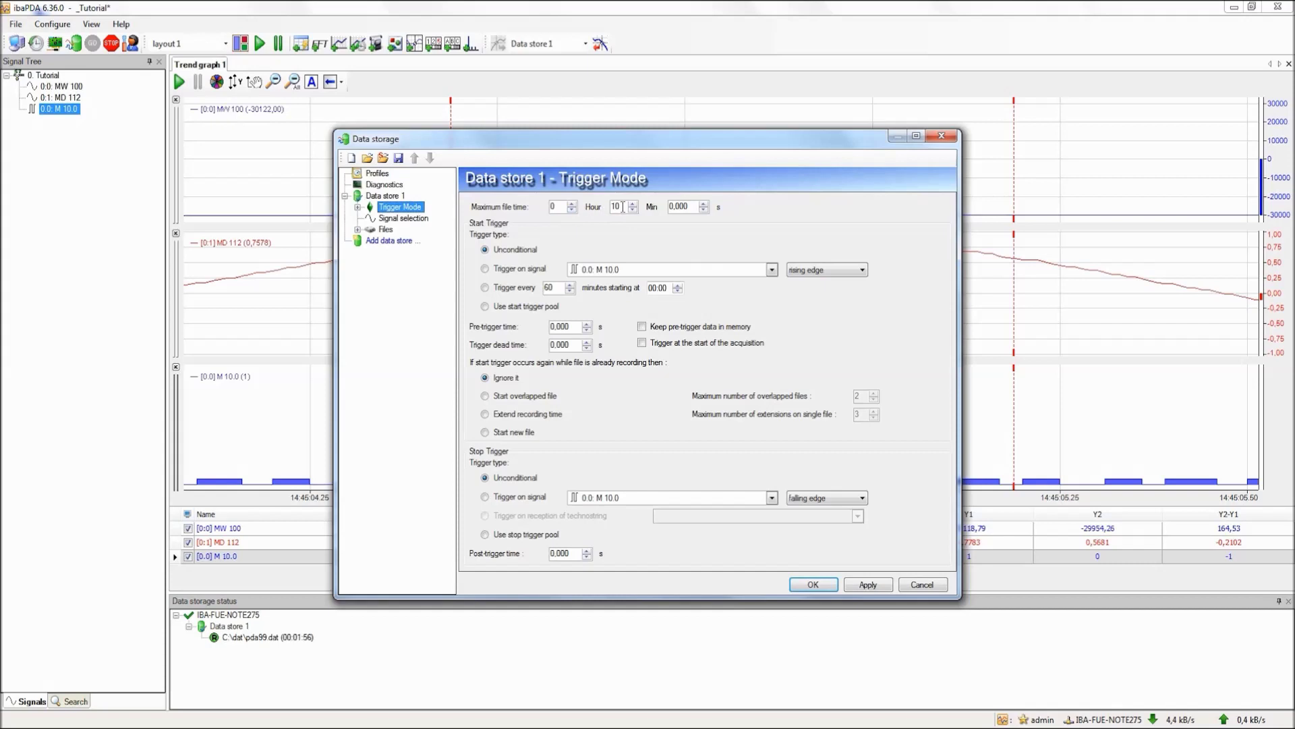
left_click(416, 219)
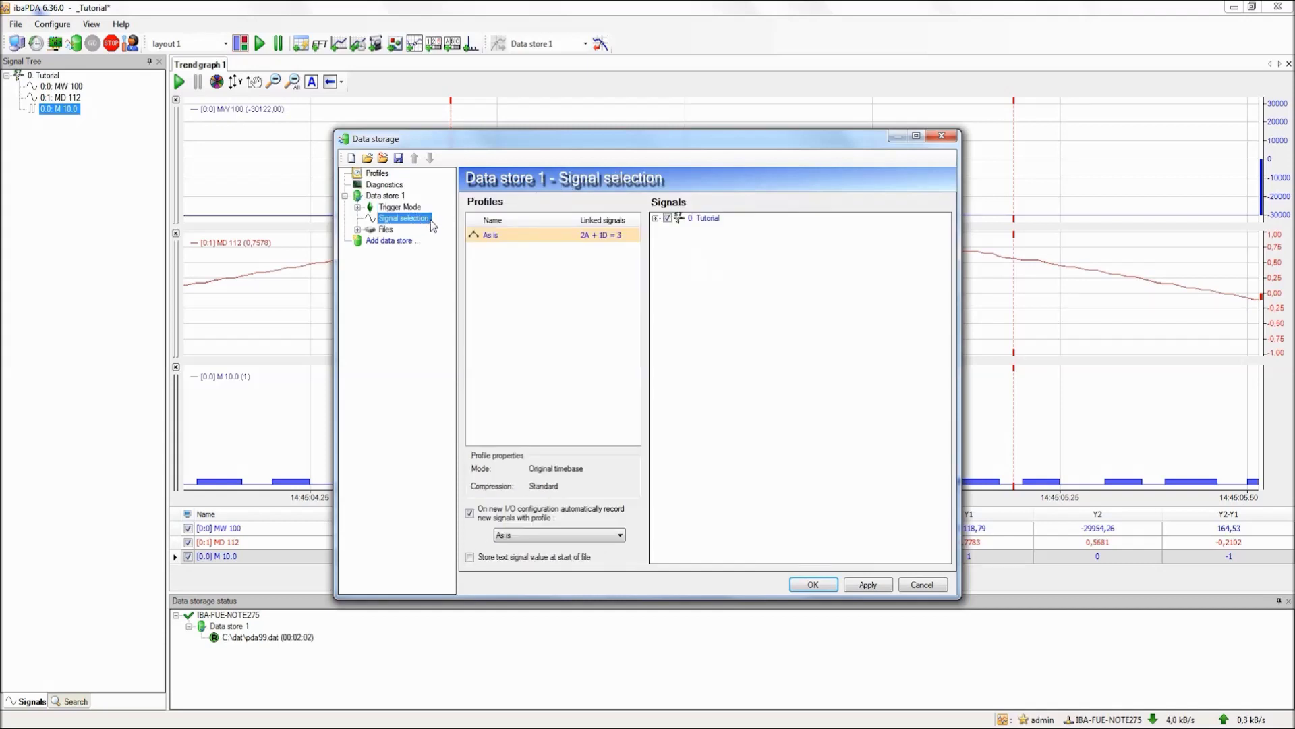
left_click(655, 219)
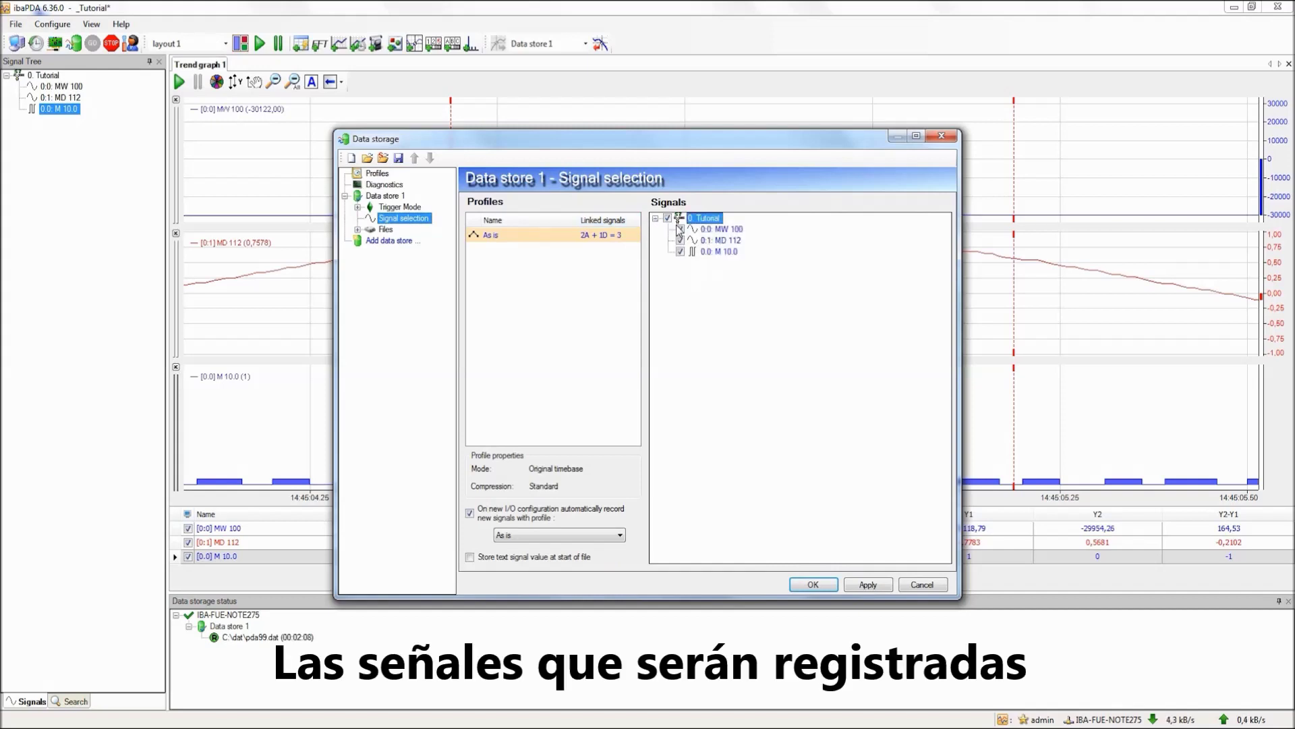
left_click(390, 230)
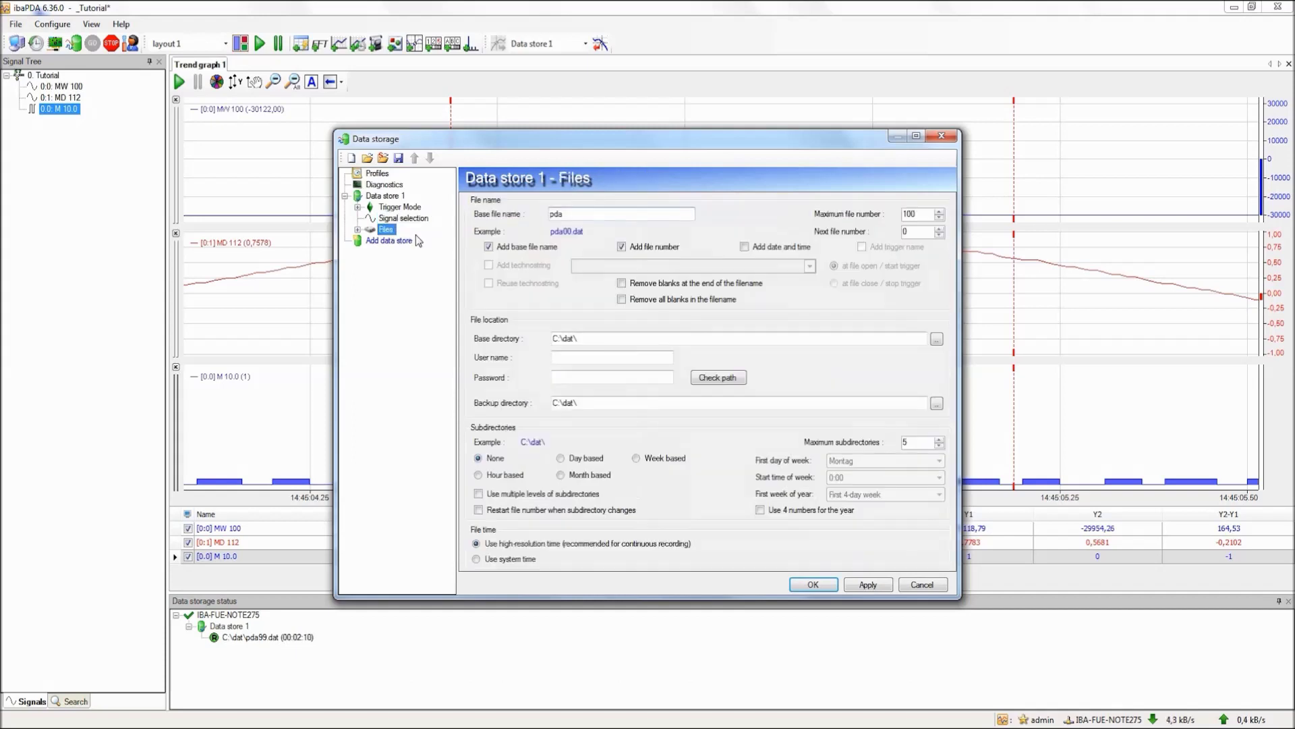
left_click_drag(604, 339, 539, 341)
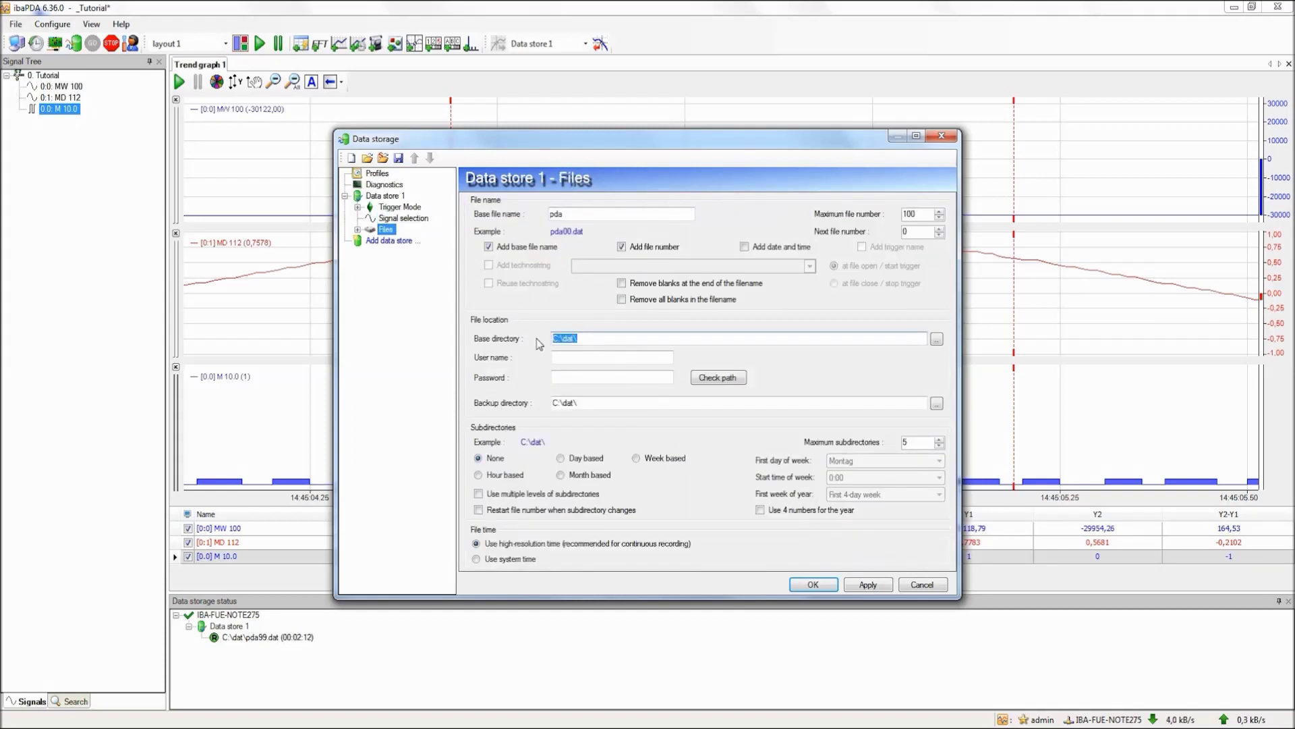